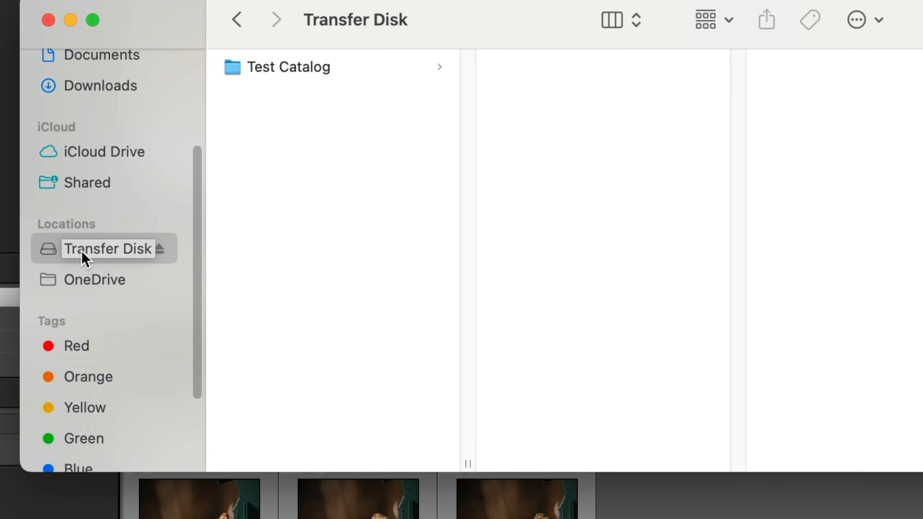
# - Browse the Test Catalog folder on the Transfer Disk, opening the First Catalog folder and each year folder from 2022 to 2025
pyautogui.click(275, 75)
pyautogui.click(522, 170)
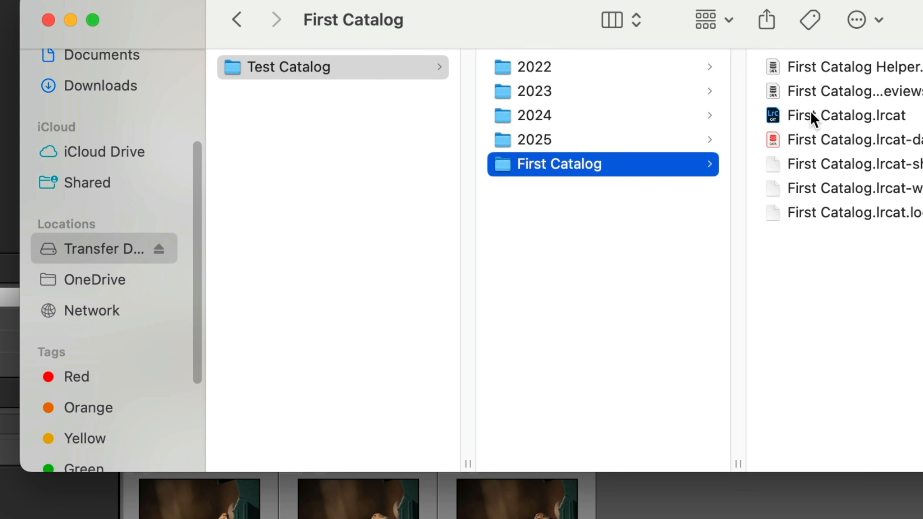
pyautogui.click(510, 71)
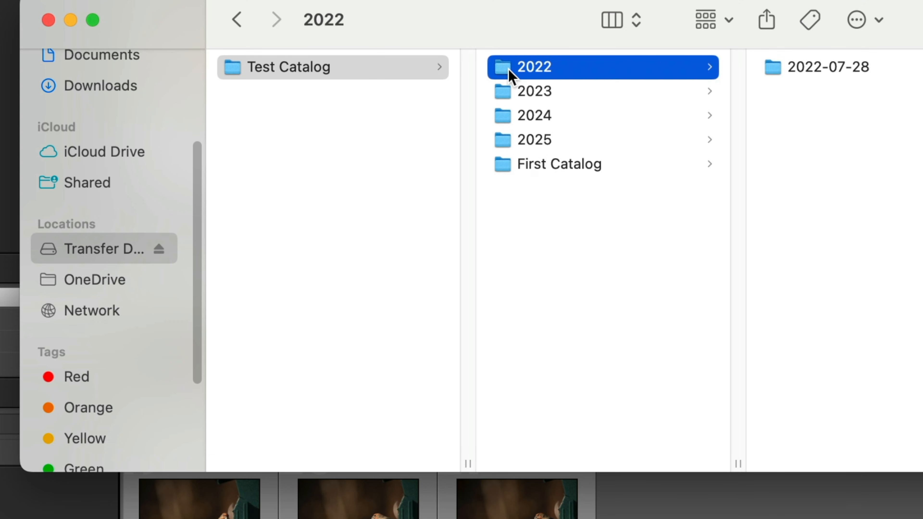
pyautogui.click(507, 95)
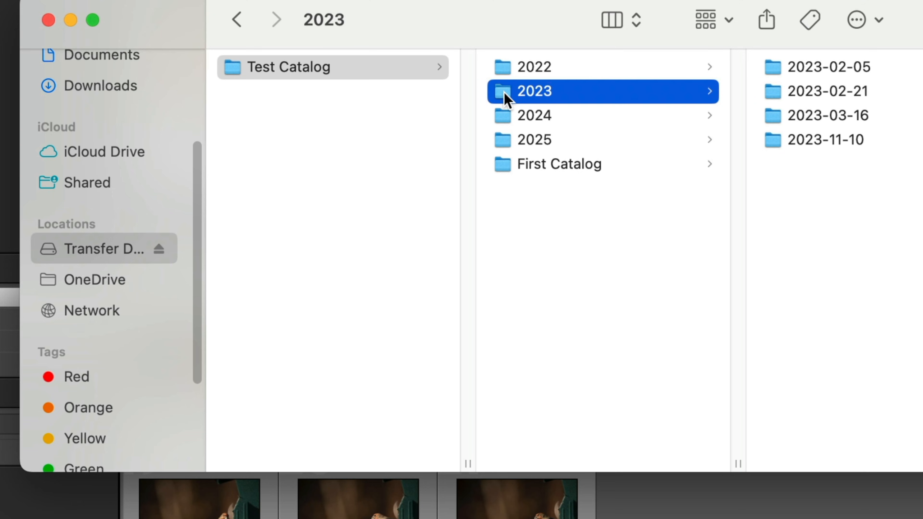
pyautogui.click(503, 115)
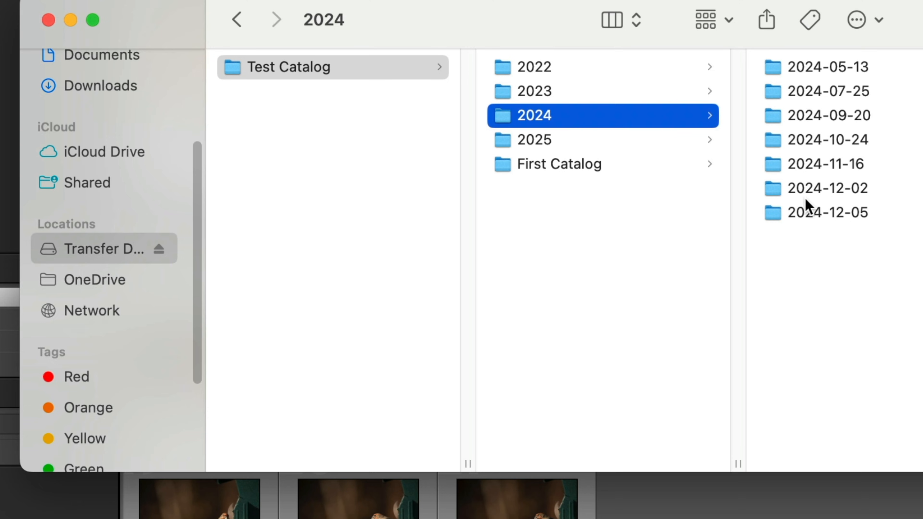
pyautogui.click(508, 144)
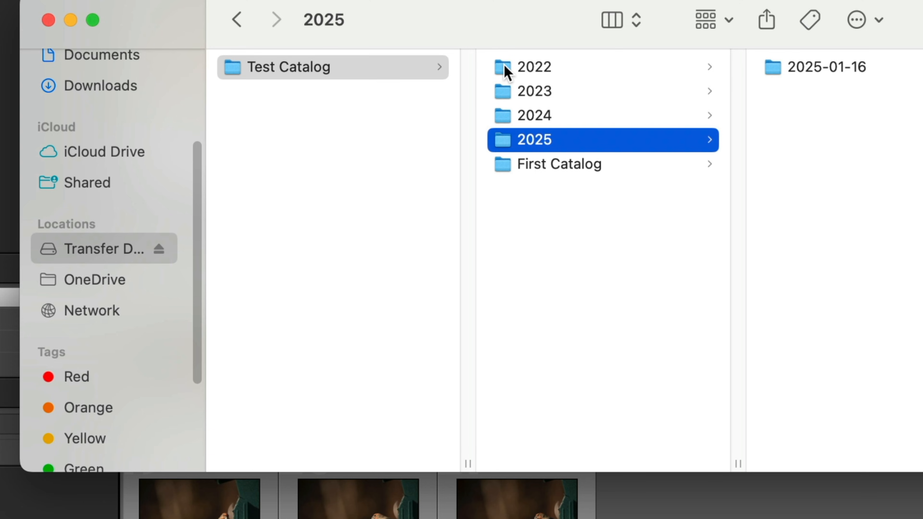
pyautogui.click(507, 72)
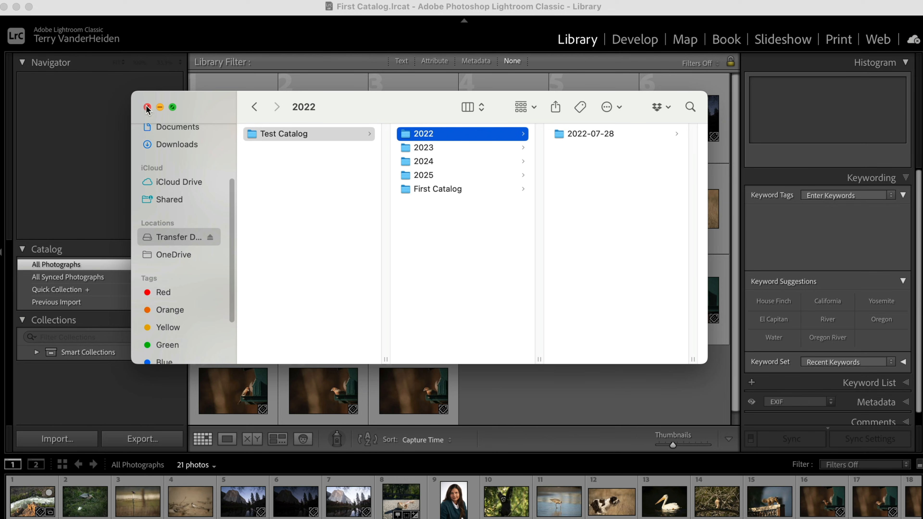
# - Select the first river photo in the Library grid
pyautogui.click(147, 107)
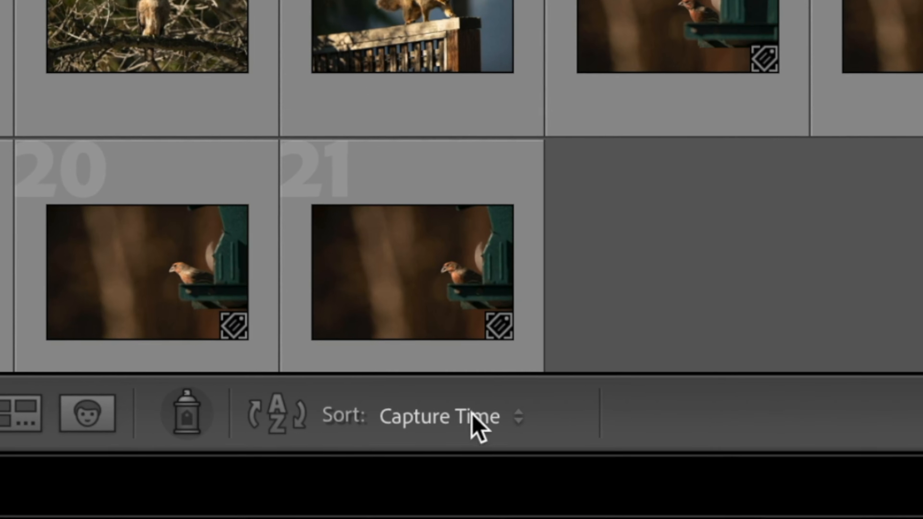
pyautogui.scroll(-1, 669, 289)
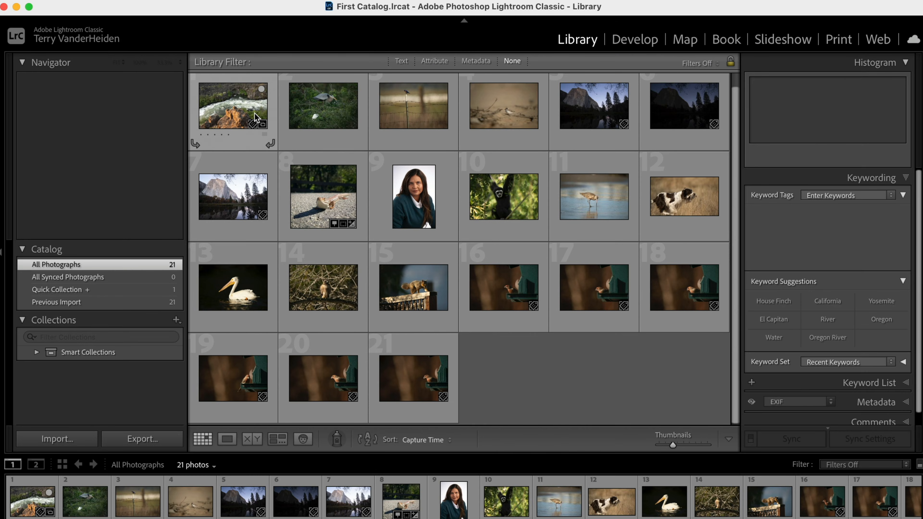
pyautogui.click(254, 113)
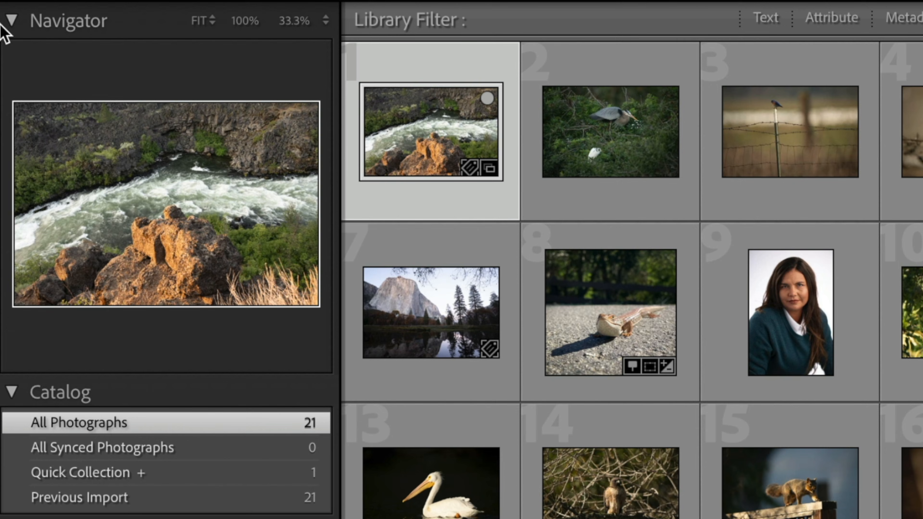
pyautogui.click(7, 23)
pyautogui.click(7, 24)
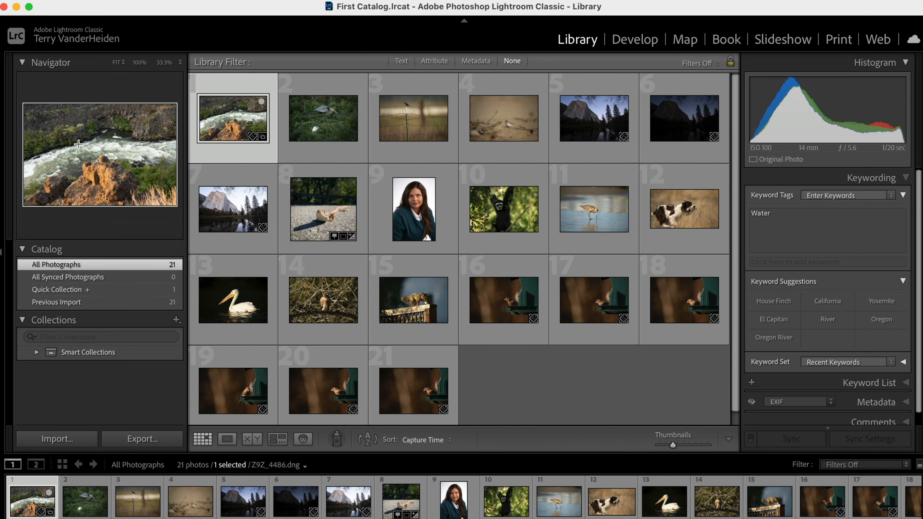
# - Open the river photo in Loupe view and return to the Grid view
pyautogui.doubleClick(239, 122)
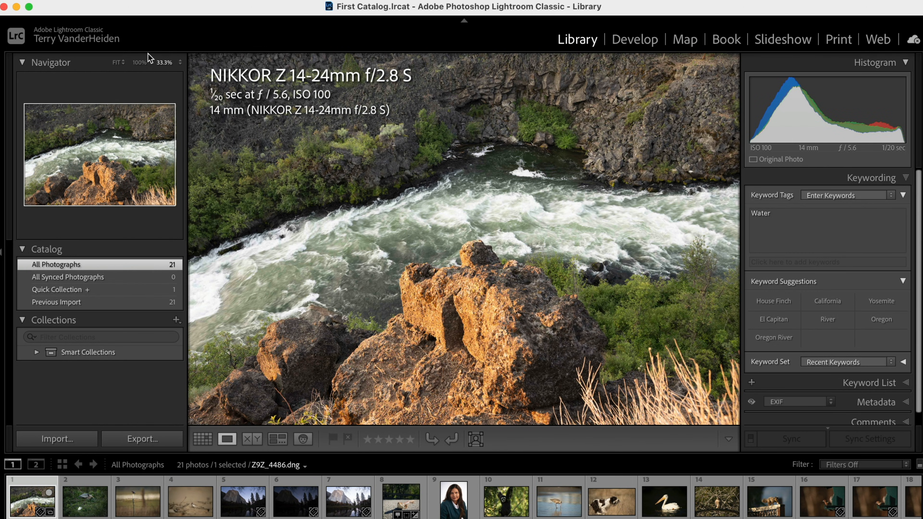
pyautogui.press('g')
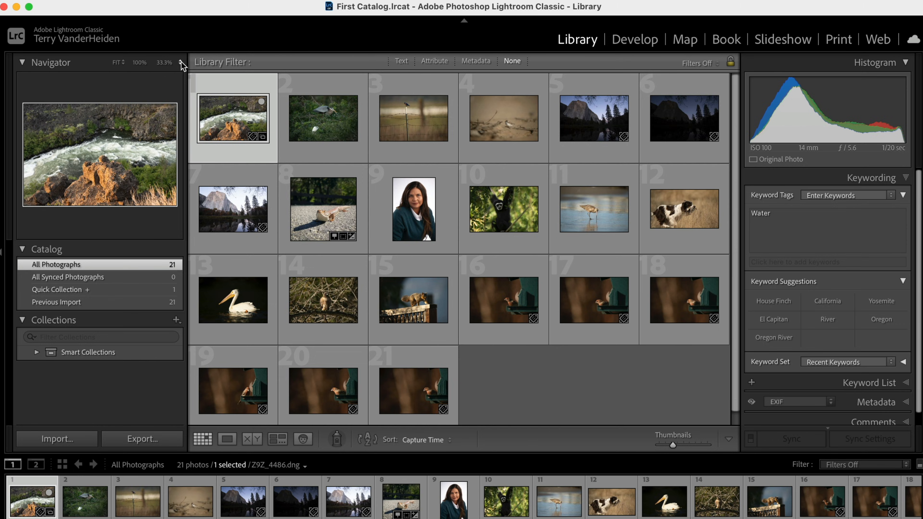
# - Zoom the river photo to 200% using the Navigator zoom levels, then go back to Fit
pyautogui.click(181, 64)
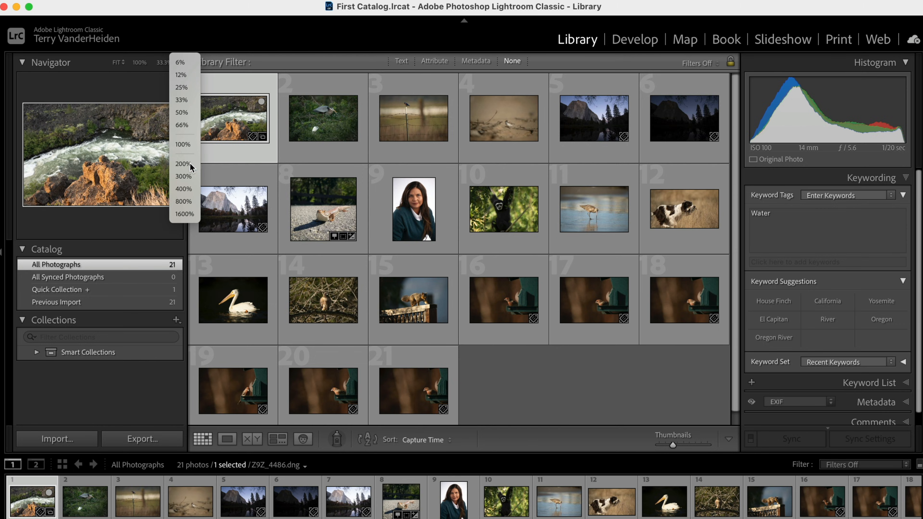
pyautogui.click(190, 166)
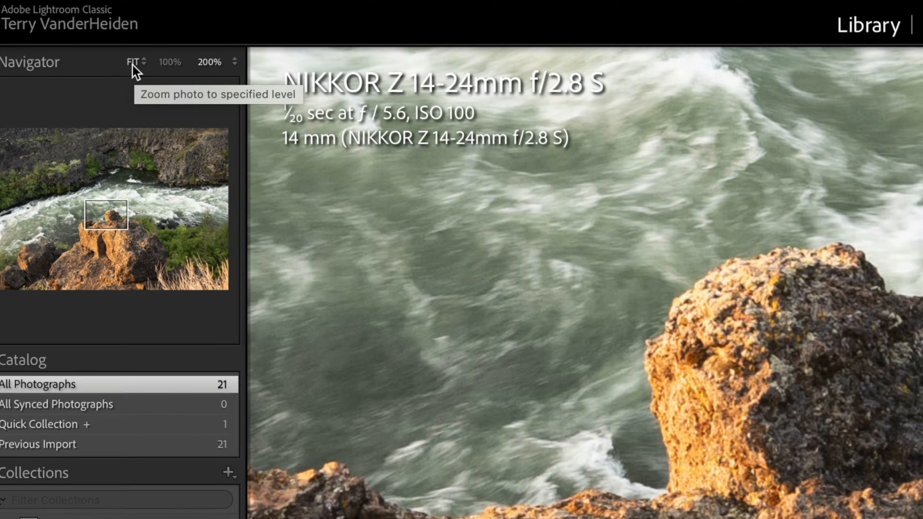
pyautogui.click(133, 62)
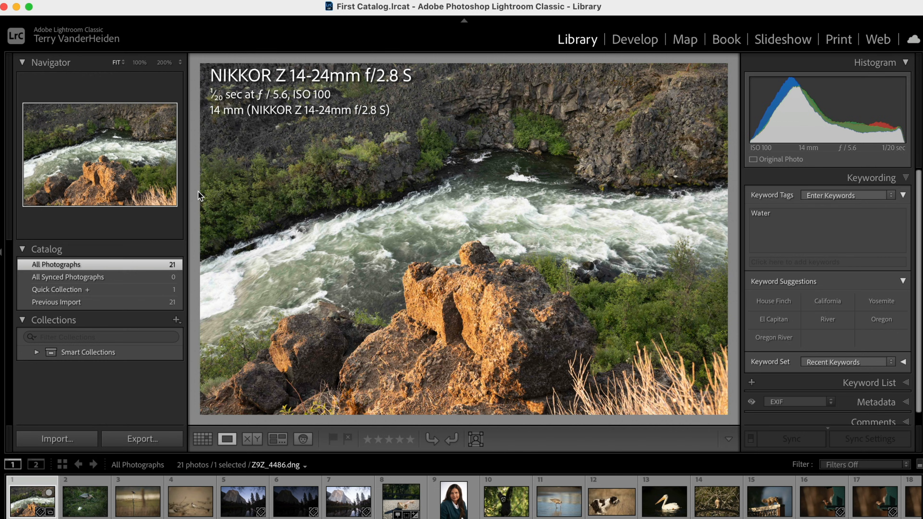
# - Try the Fill zoom mode on the river photo and pan it, then switch back to Fit
pyautogui.click(123, 64)
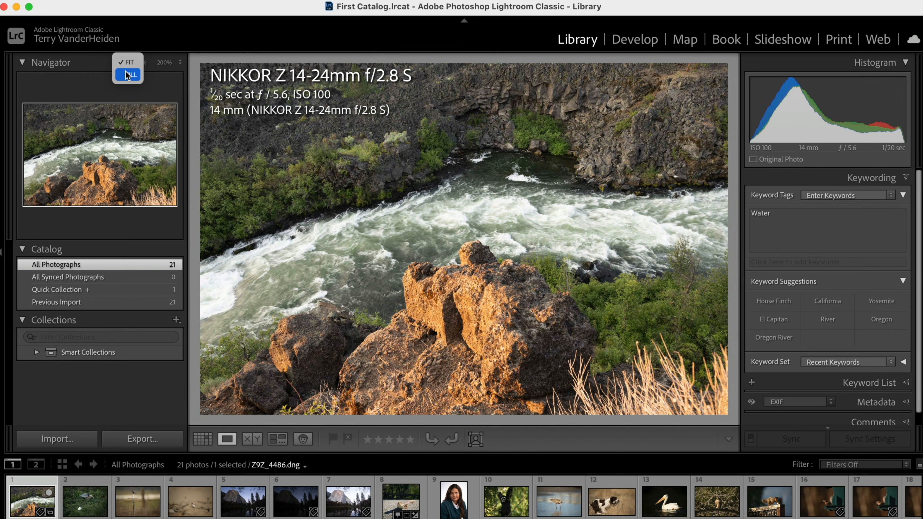
pyautogui.click(128, 73)
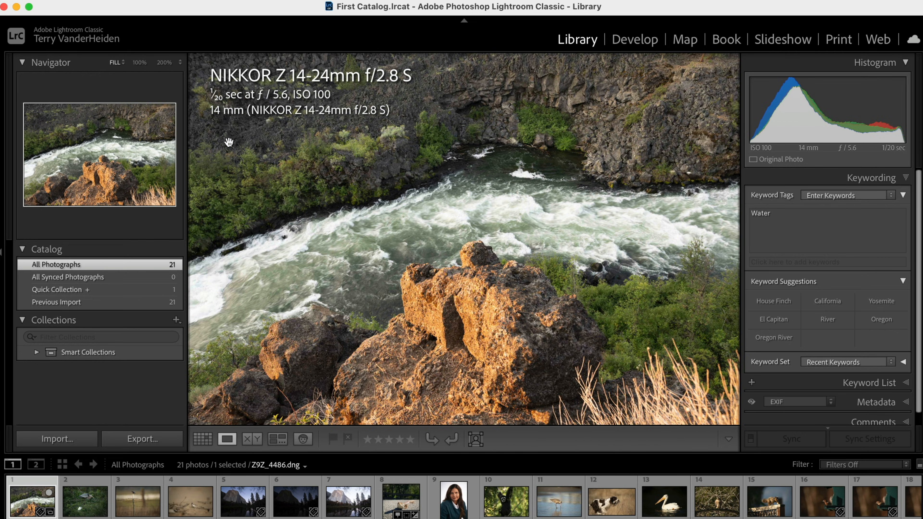
pyautogui.moveTo(189, 261); pyautogui.dragTo(166, 253)
pyautogui.click(125, 64)
pyautogui.click(126, 45)
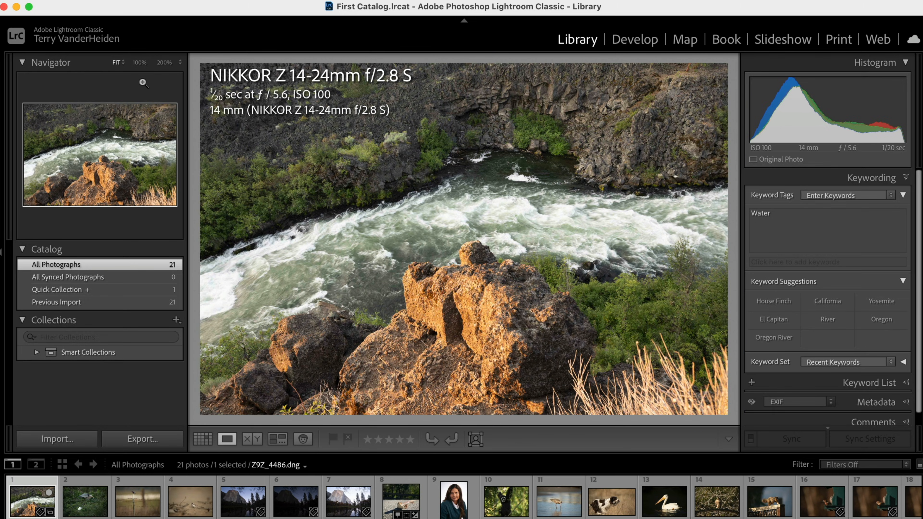
# - Zoom the river photo to 100% and pan around the rock
pyautogui.click(139, 63)
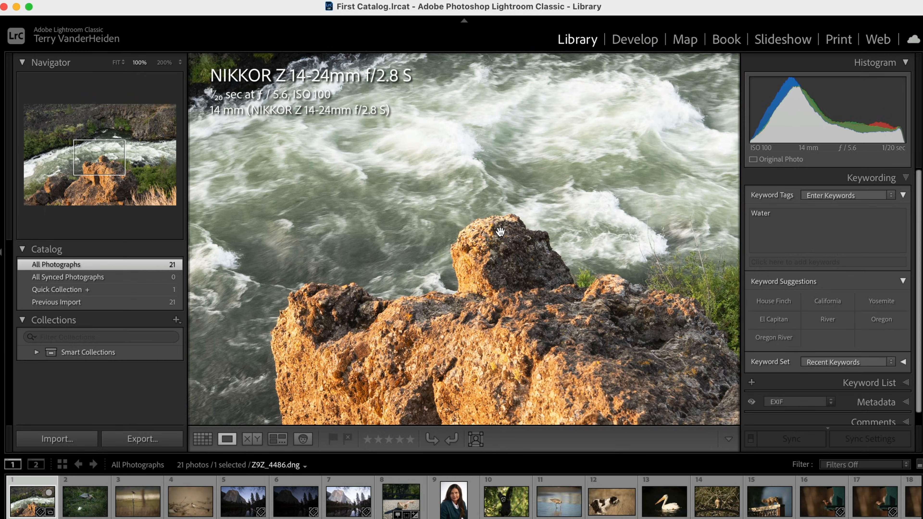
pyautogui.moveTo(489, 282); pyautogui.dragTo(459, 189)
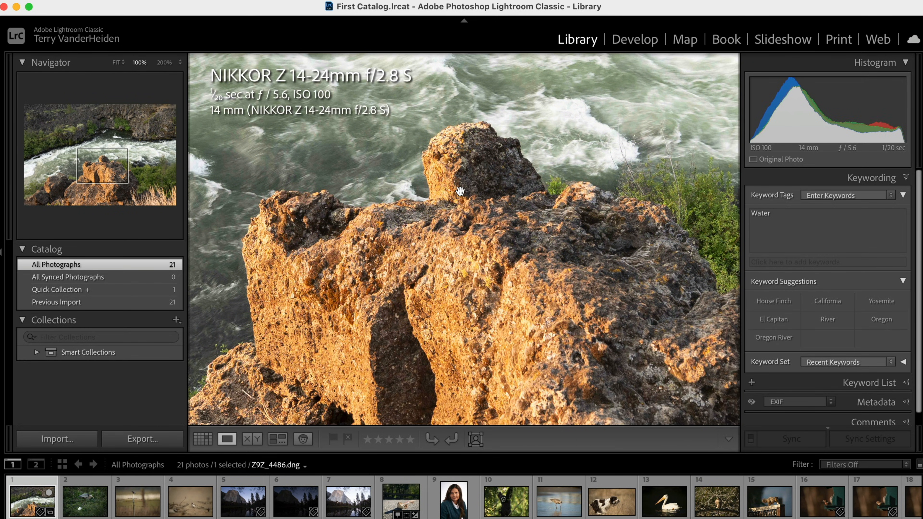
pyautogui.moveTo(460, 228); pyautogui.dragTo(446, 278)
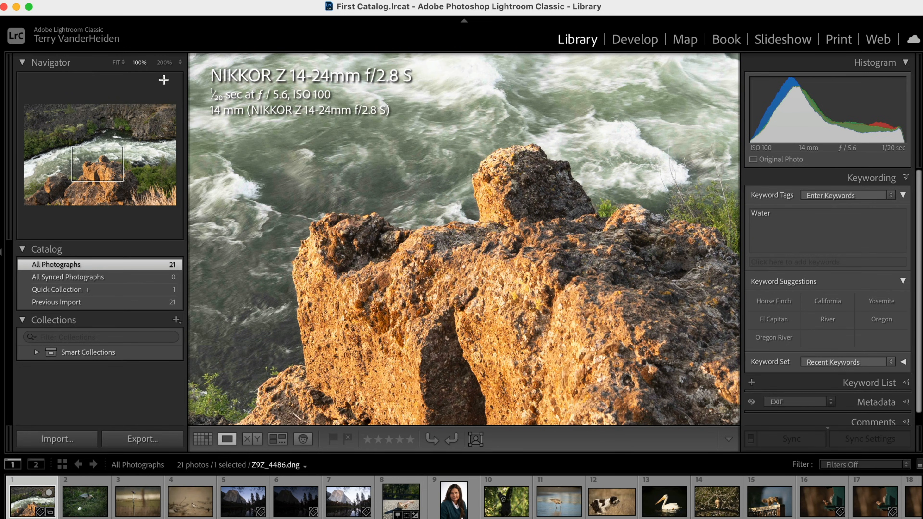
# - Set the photo's zoom level to 200% from the Navigator's zoom level list
pyautogui.click(180, 64)
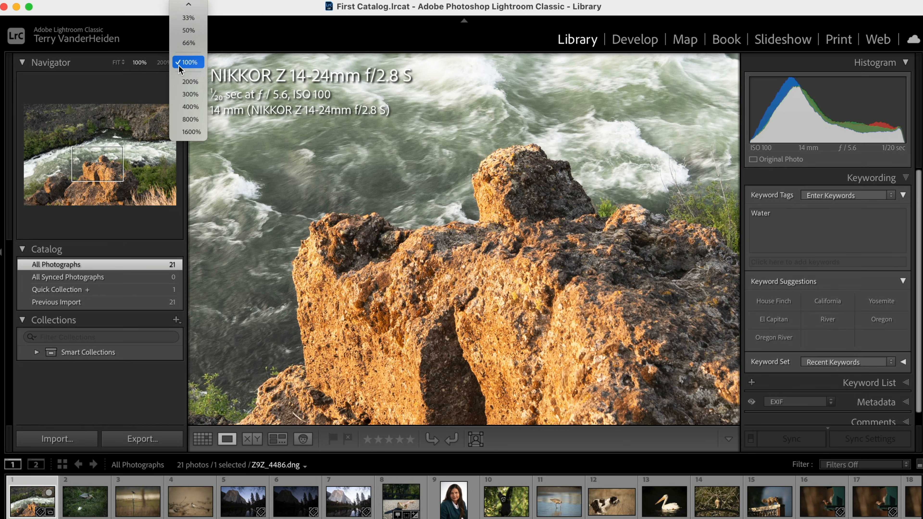
pyautogui.moveTo(193, 4)
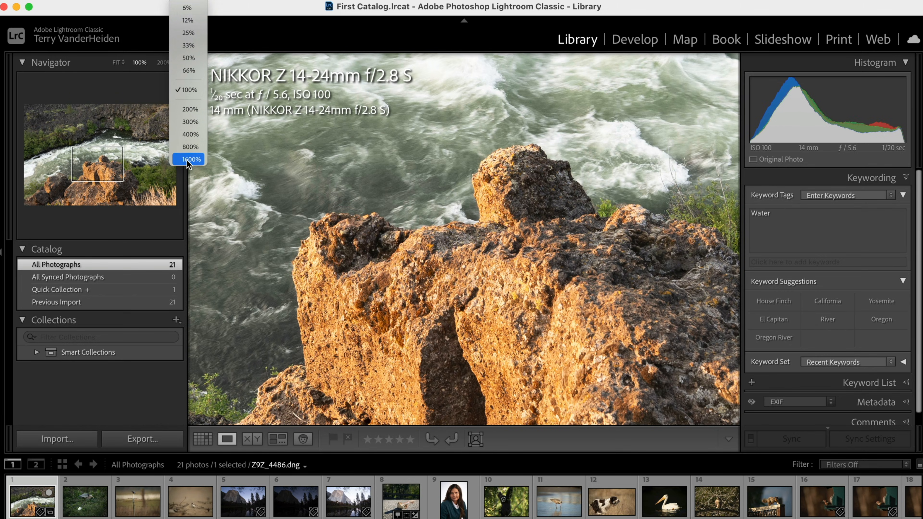
pyautogui.click(190, 110)
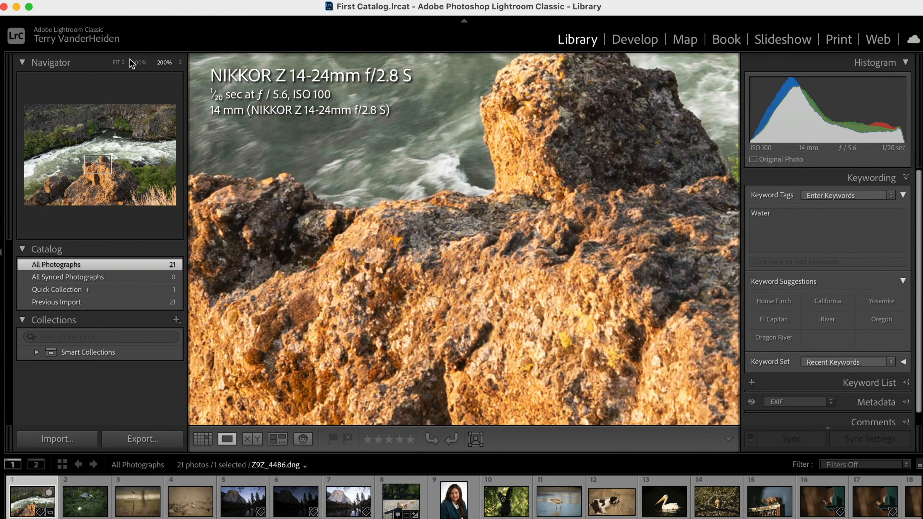
# - Return to Fit view and change the Navigator's first zoom option to Fill
pyautogui.click(139, 63)
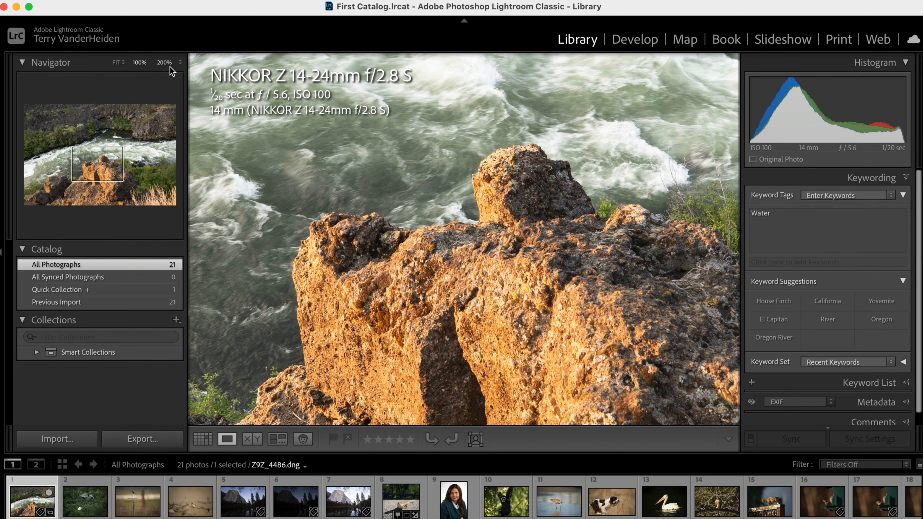
pyautogui.click(119, 63)
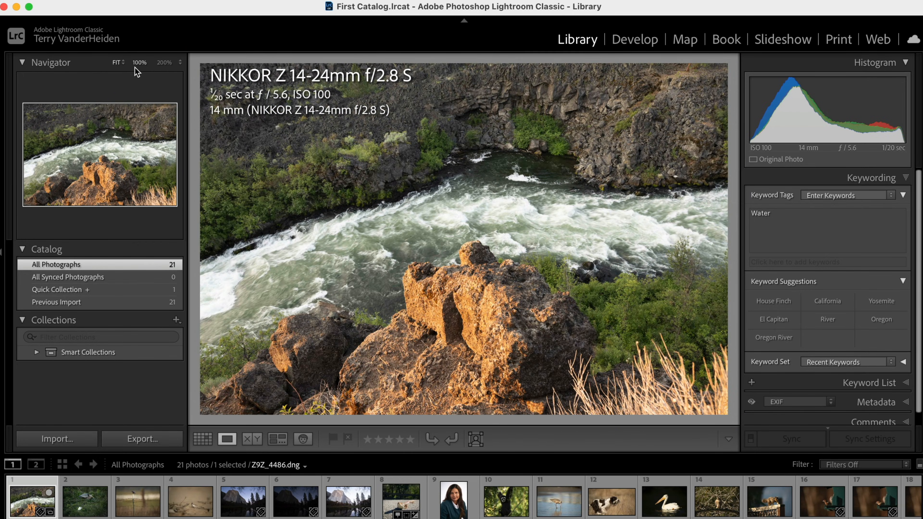
pyautogui.click(124, 63)
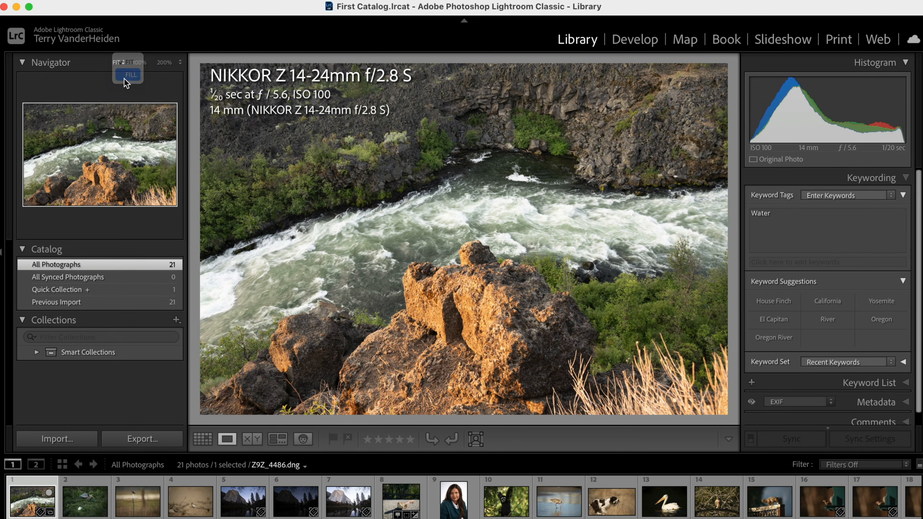
pyautogui.click(131, 74)
# - Toggle the river photo between the 100% and 200% zoom levels, then return to the Grid view
pyautogui.click(138, 64)
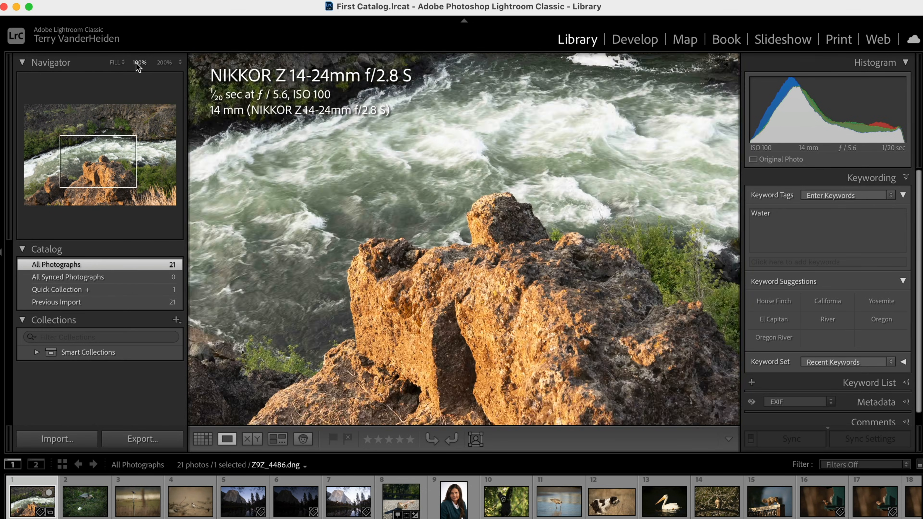
pyautogui.click(165, 64)
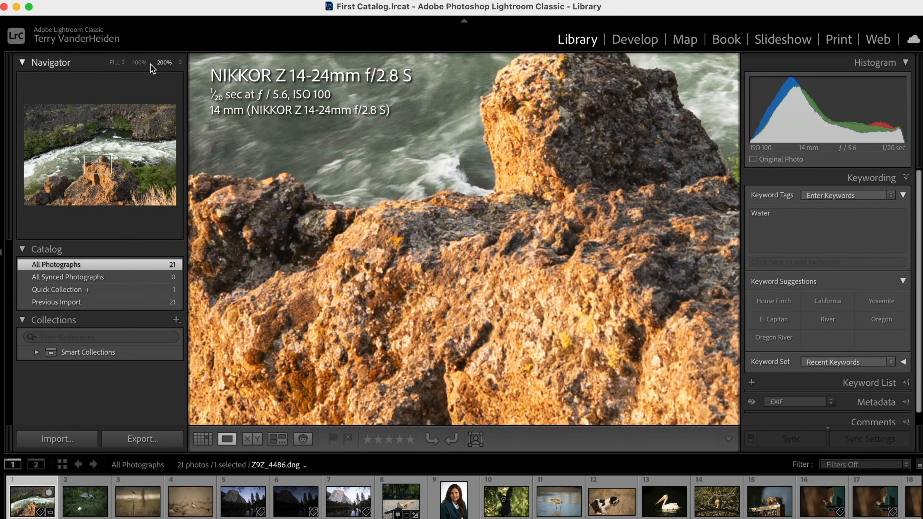
pyautogui.click(138, 63)
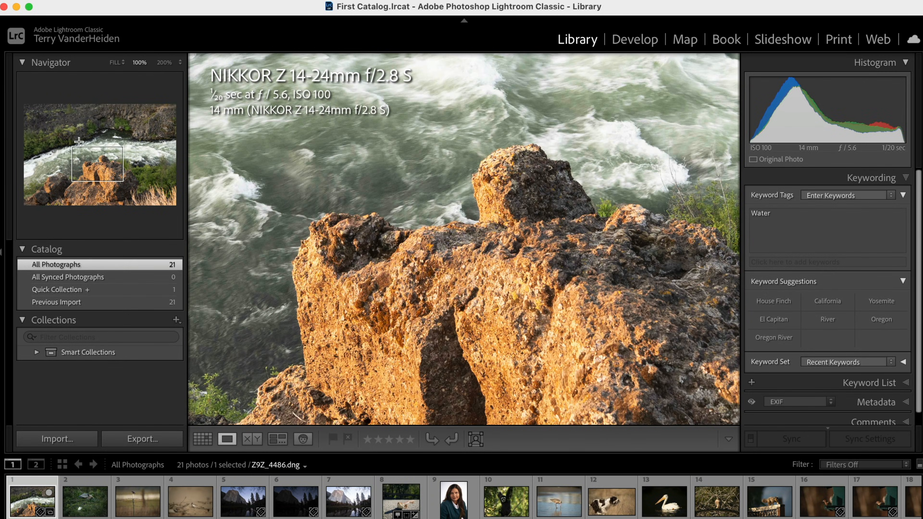
pyautogui.click(163, 64)
pyautogui.press('g')
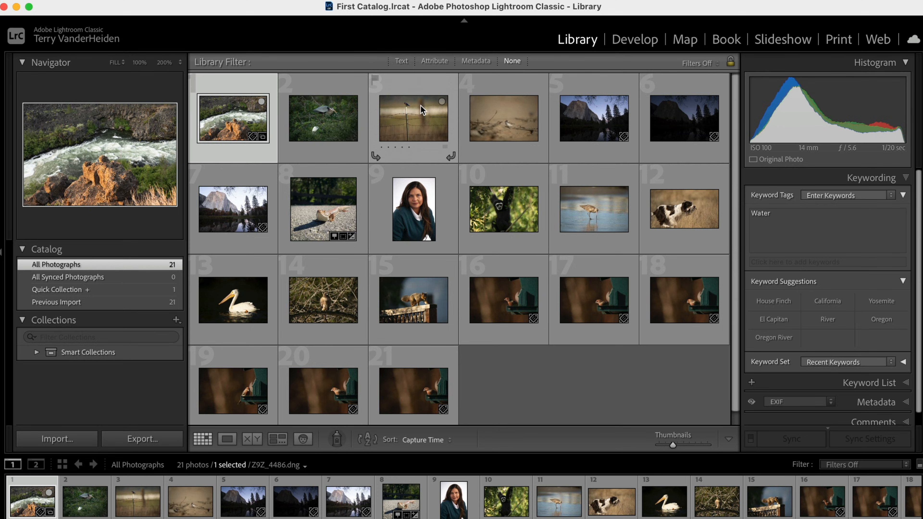
# - Open the heron photo in Loupe view and step forward through the following photos
pyautogui.moveTo(421, 110)
pyautogui.doubleClick(317, 120)
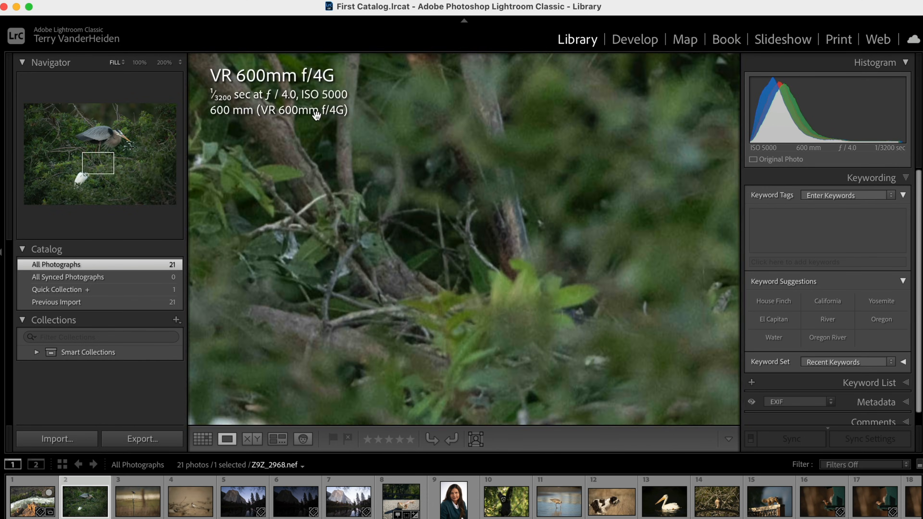
pyautogui.click(317, 116)
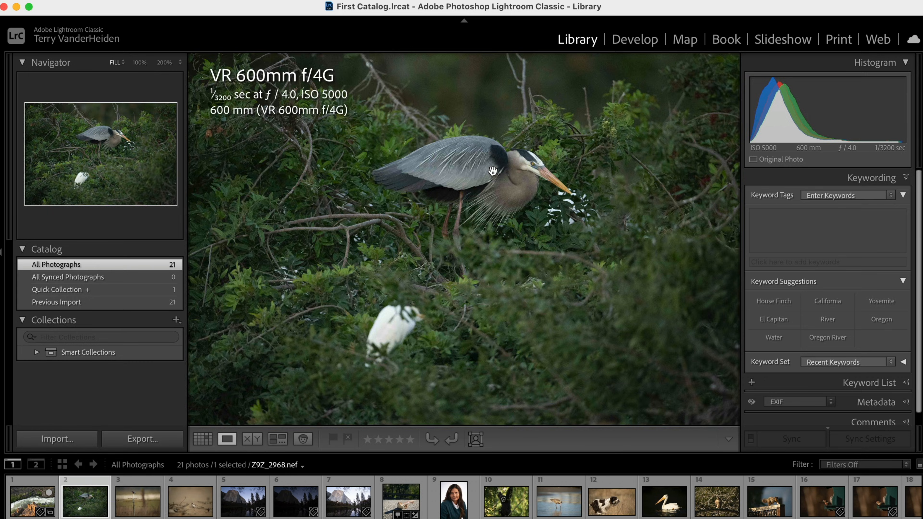
pyautogui.press('Right')
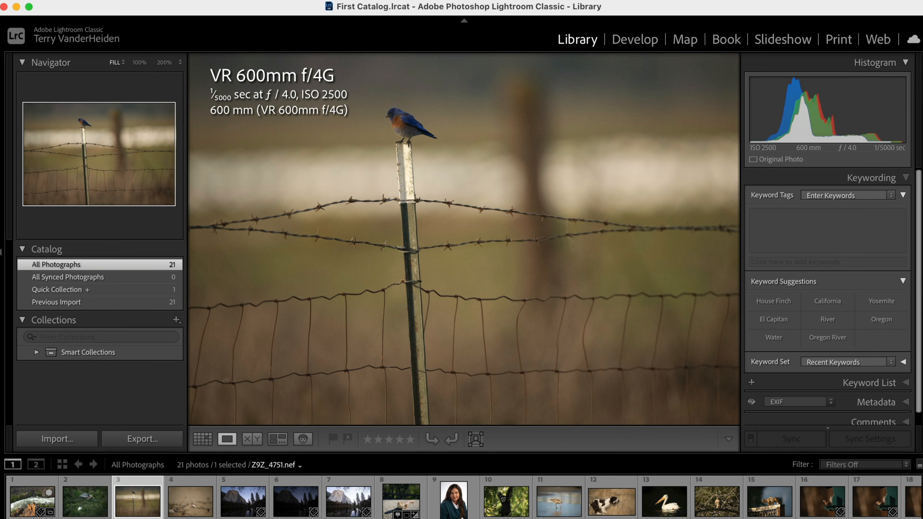
pyautogui.press('Right')
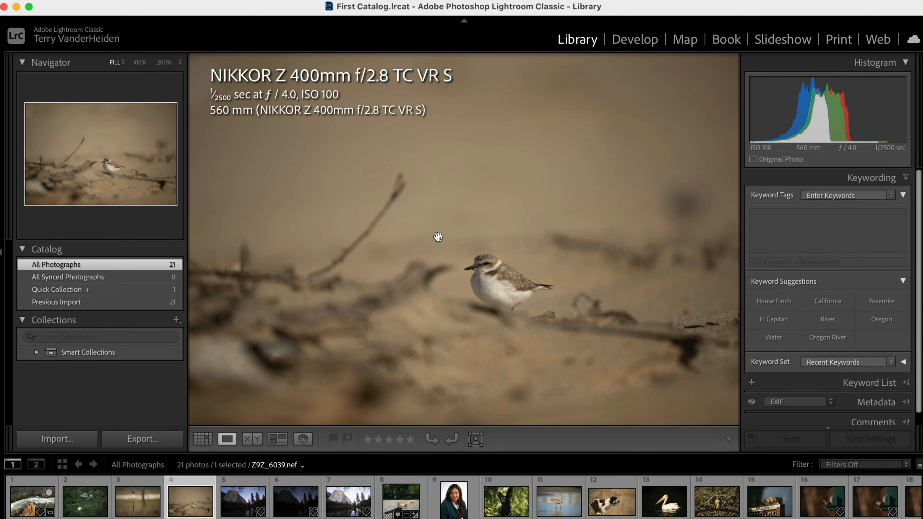
# - Switch the plover photo back and forth between Grid and Loupe views, ending in Grid view
pyautogui.press('g')
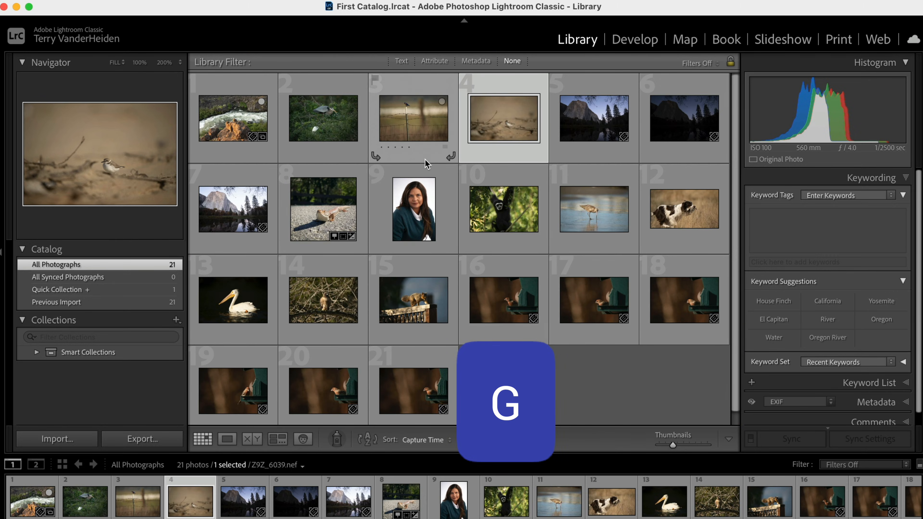
pyautogui.click(220, 441)
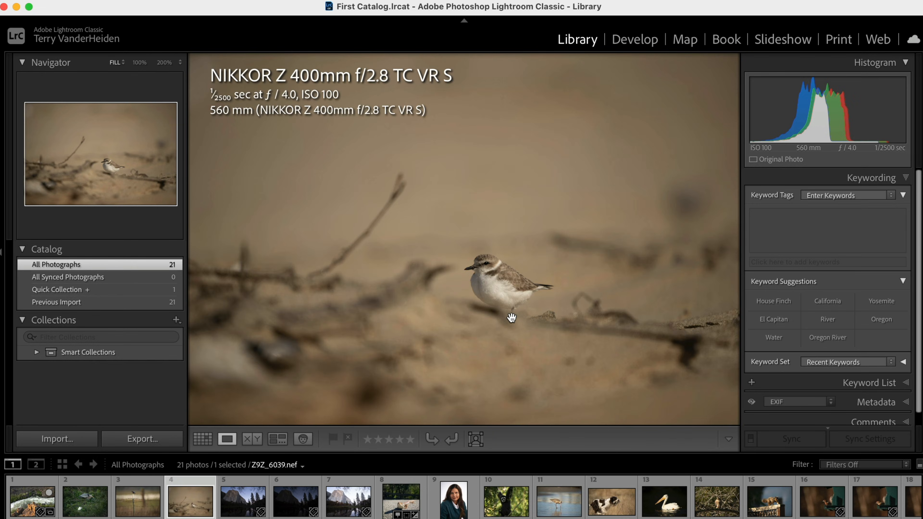
pyautogui.press('g')
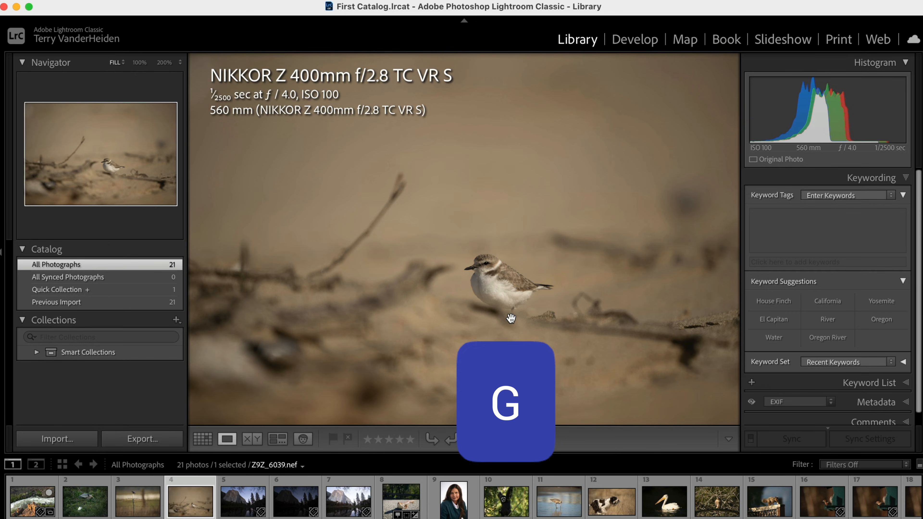
pyautogui.press('g')
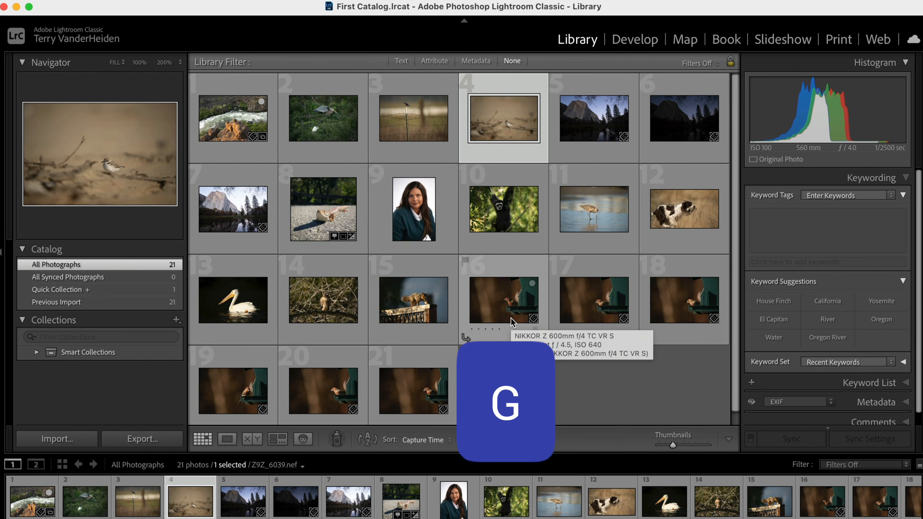
pyautogui.press('e')
pyautogui.press('space')
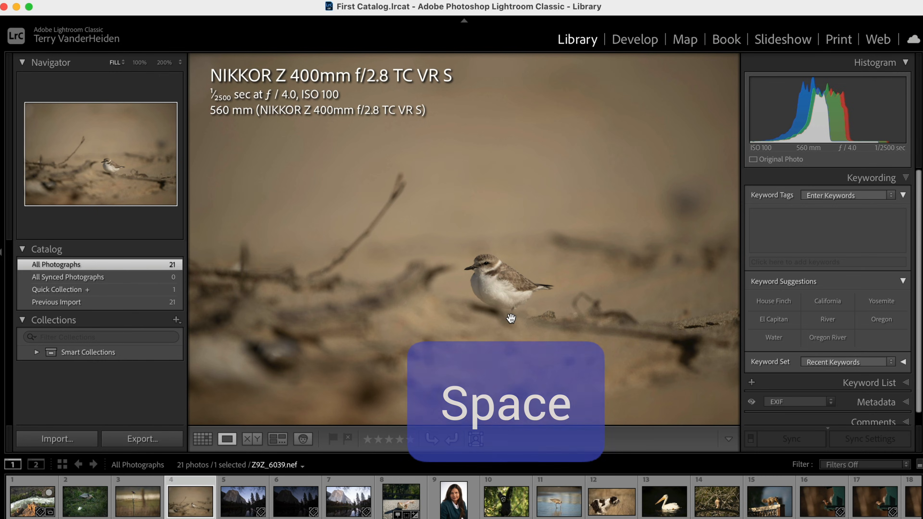
pyautogui.press('space')
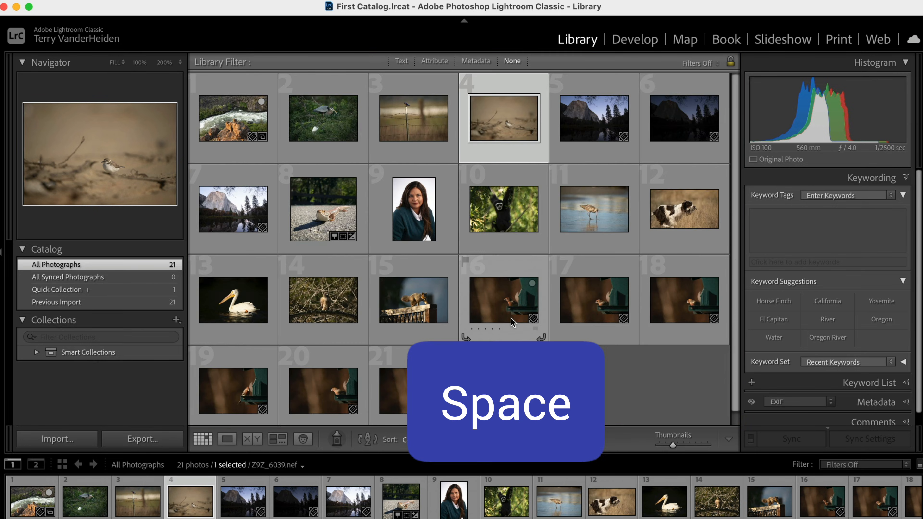
# - Open the heron photo in Loupe view and cycle its flag through pick, unflagged and rejected, ending as a pick
pyautogui.click(314, 114)
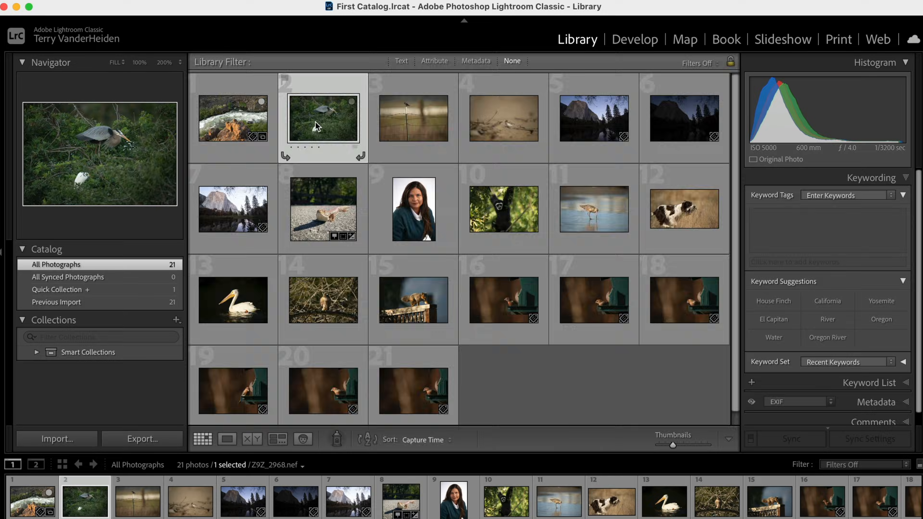
pyautogui.doubleClick(315, 122)
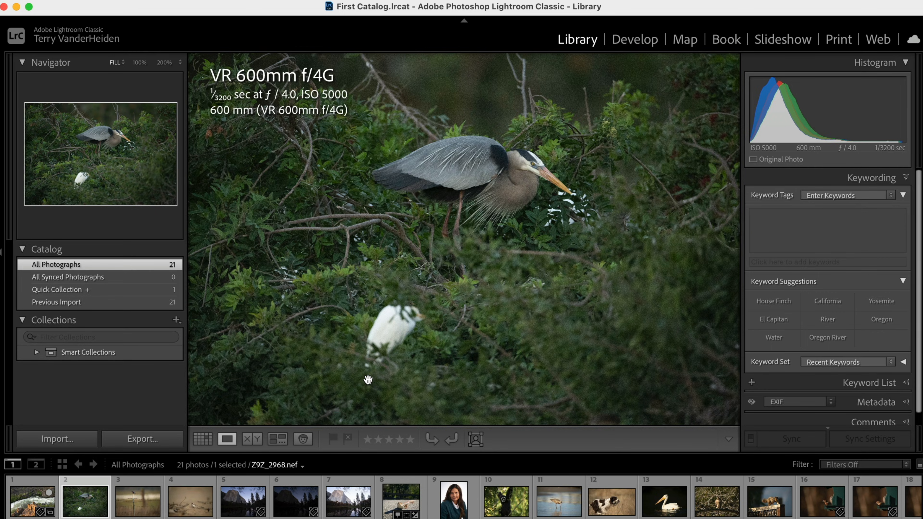
pyautogui.press('p')
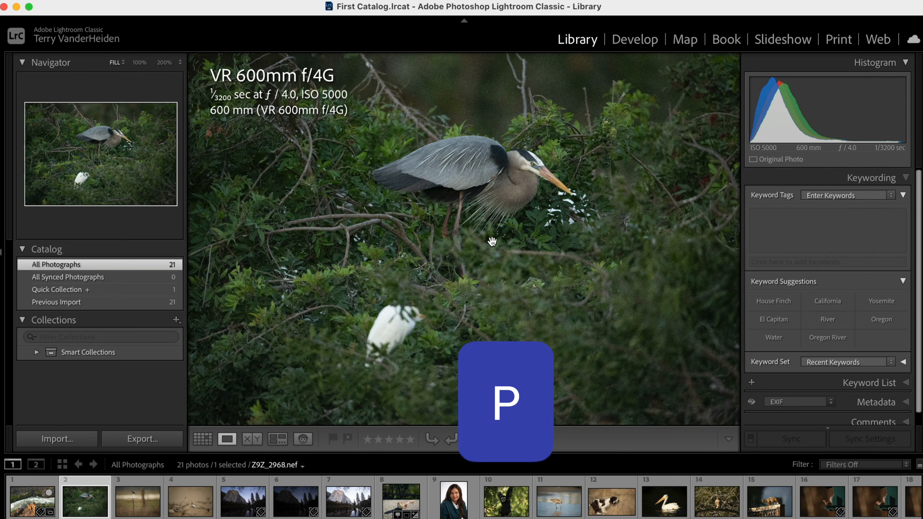
pyautogui.press('u')
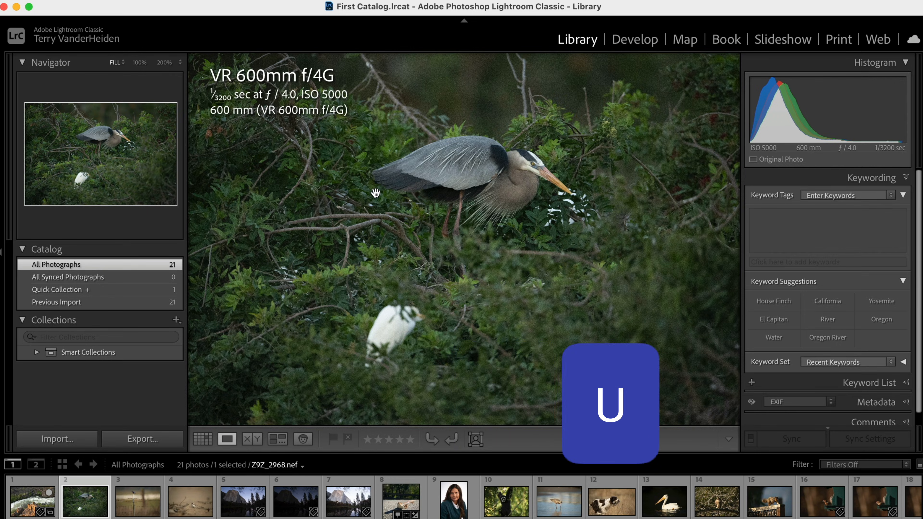
pyautogui.press('x')
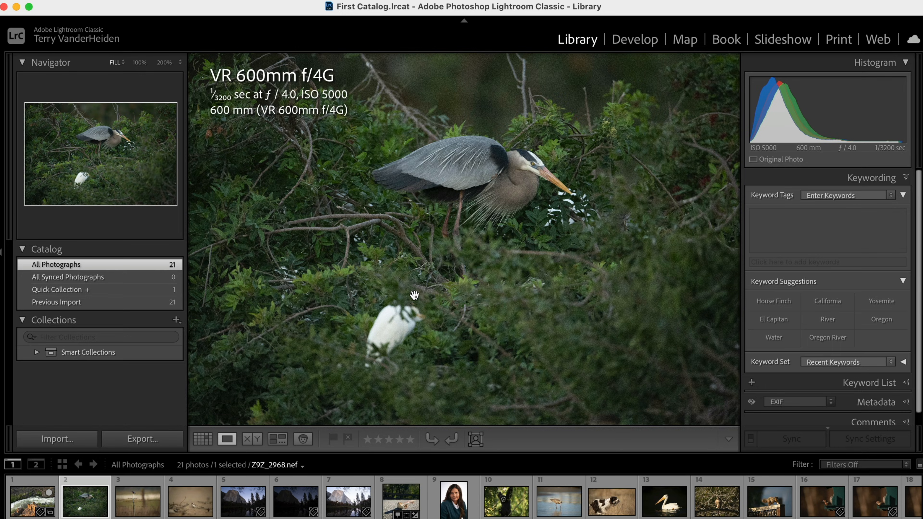
pyautogui.press('p')
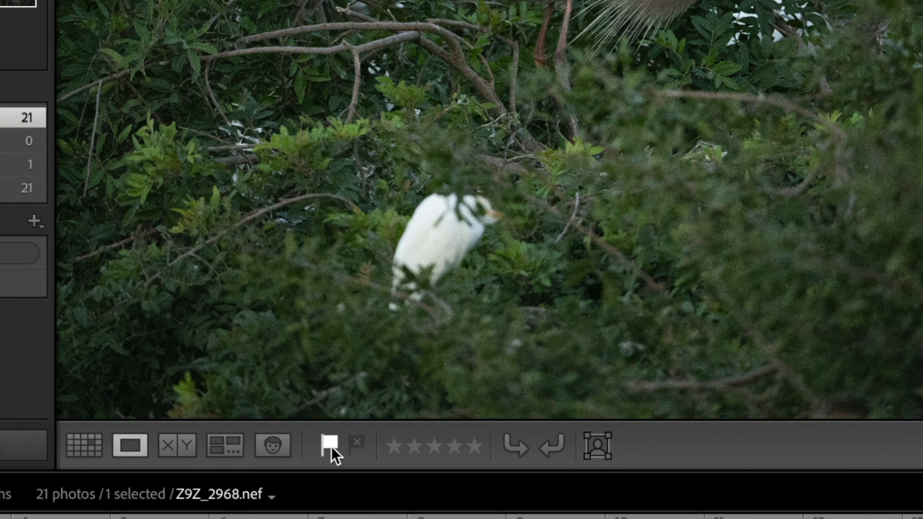
# - Flag the bluebird and plover photos as picks, then return to Grid view
pyautogui.press('Right')
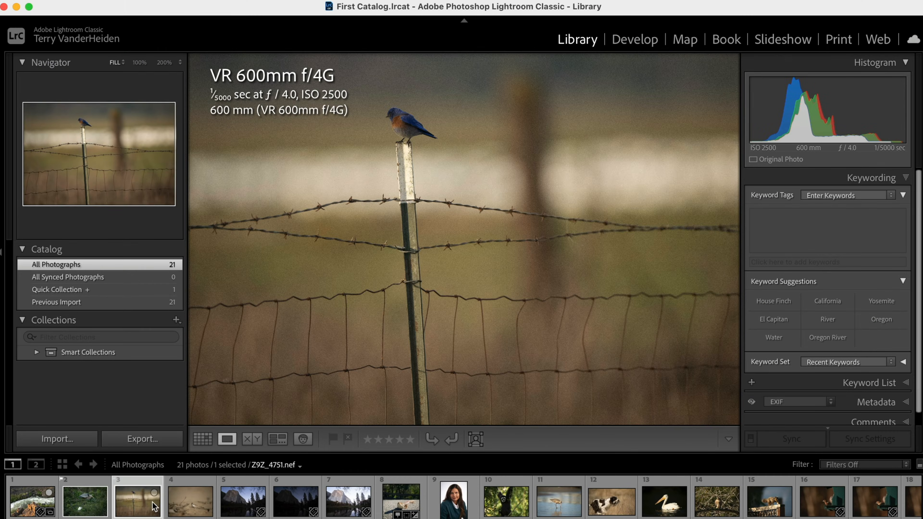
pyautogui.press('p')
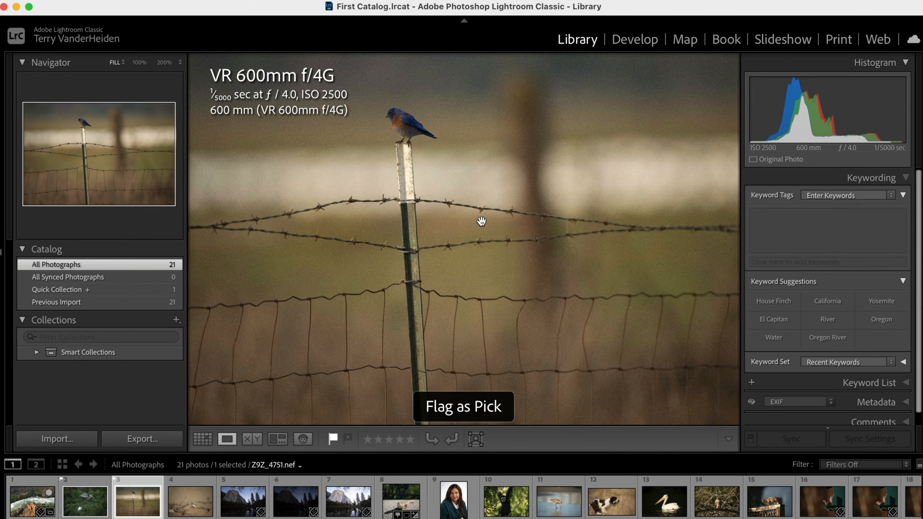
pyautogui.click(191, 502)
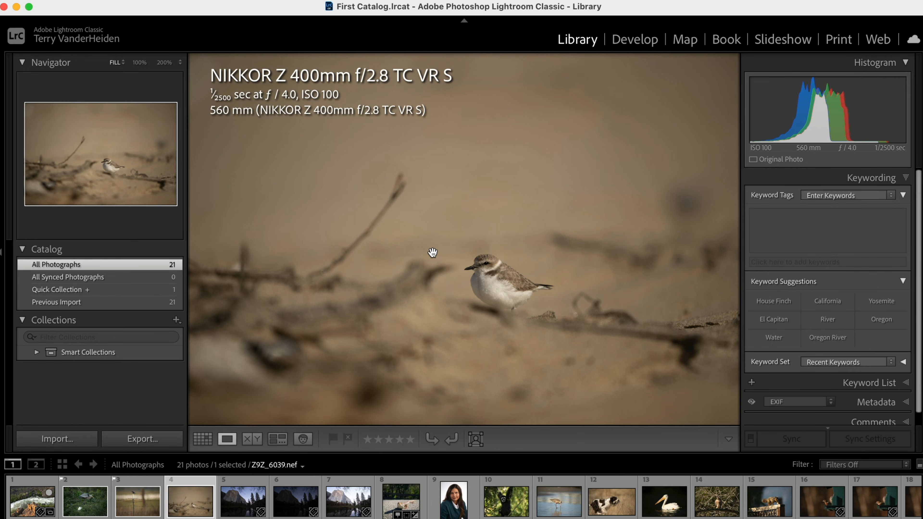
pyautogui.press('p')
pyautogui.press('g')
# - Clear the selection and enlarge the grid thumbnails to four photos per row
pyautogui.click(548, 396)
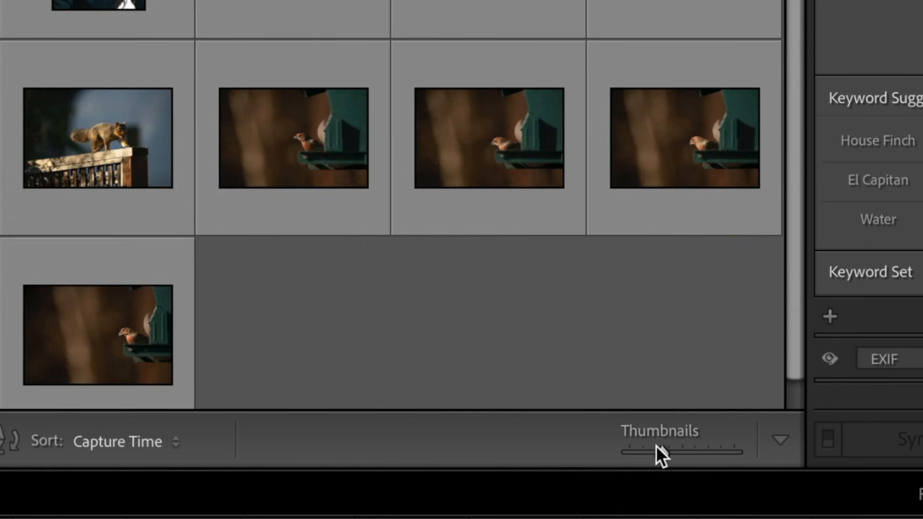
pyautogui.moveTo(656, 445)
pyautogui.mouseDown()
pyautogui.moveTo(647, 445)
pyautogui.moveTo(669, 446)
pyautogui.mouseUp()
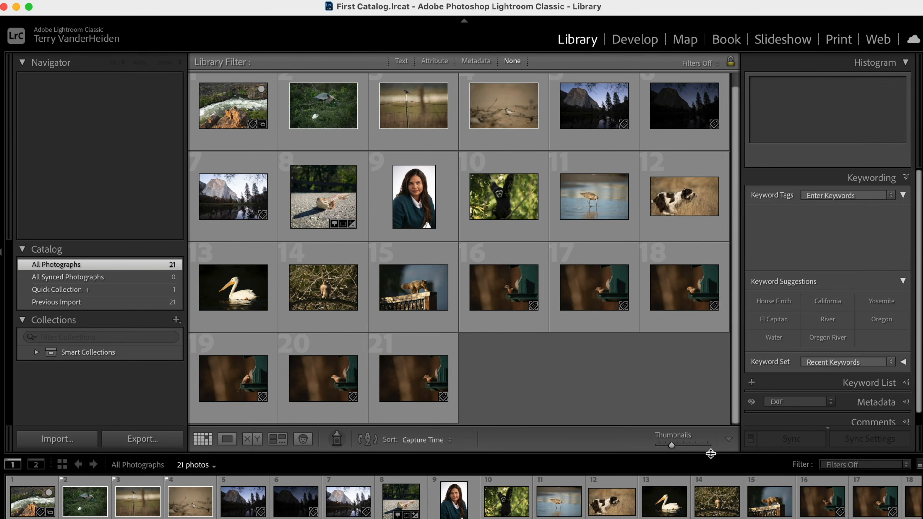
pyautogui.moveTo(676, 444); pyautogui.dragTo(680, 445)
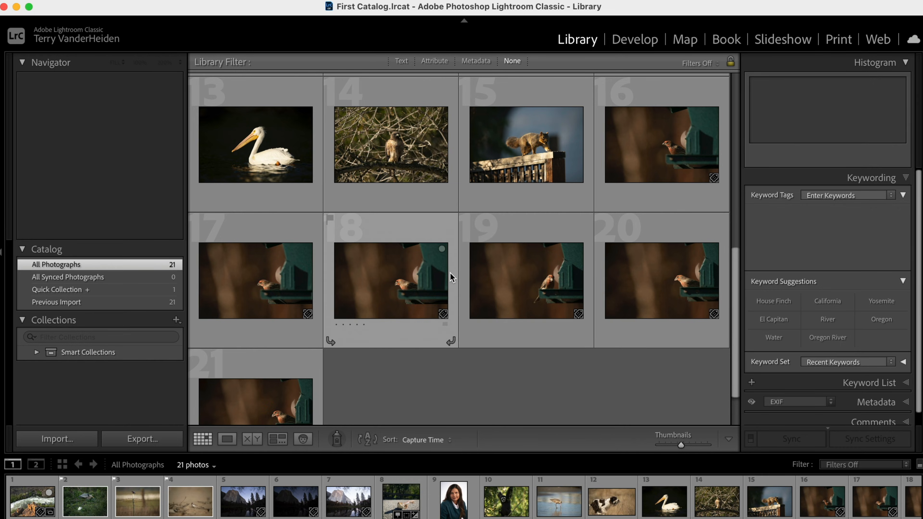
# - Select the house finch photos 16 through 21, flag them all as picks, and deselect them
pyautogui.click(828, 510)
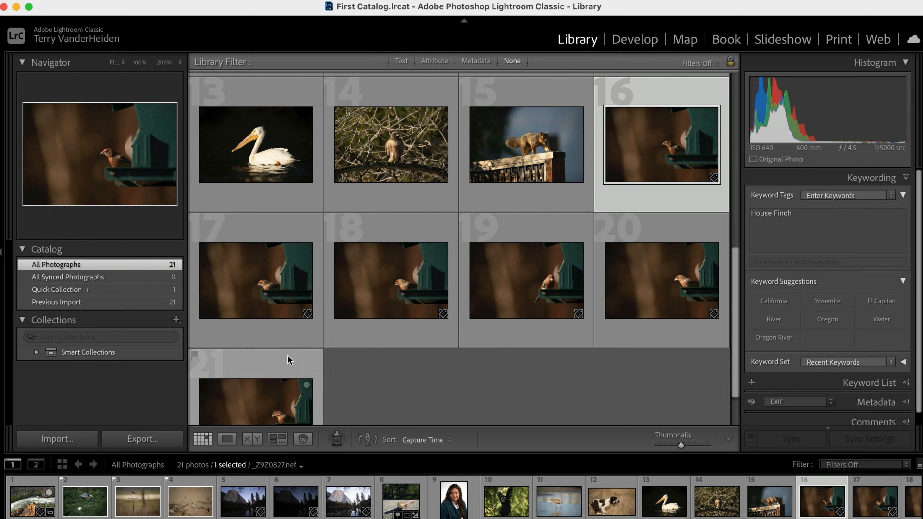
pyautogui.scroll(-1, 343, 384)
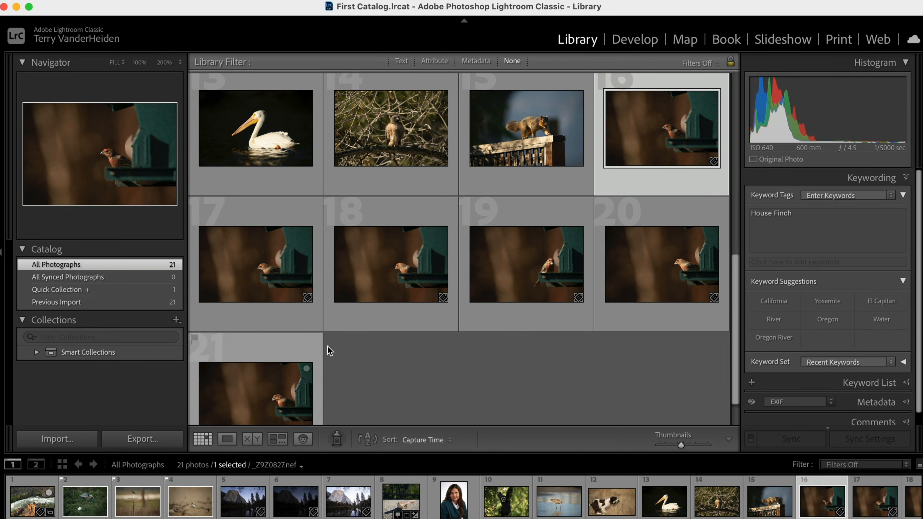
pyautogui.click(661, 156)
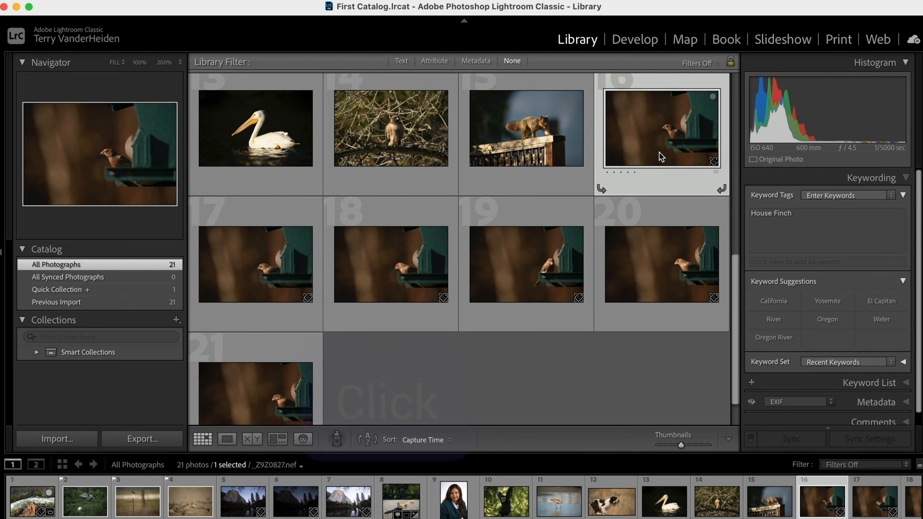
pyautogui.keyDown('shift'); pyautogui.click(255, 376); pyautogui.keyUp('shift')
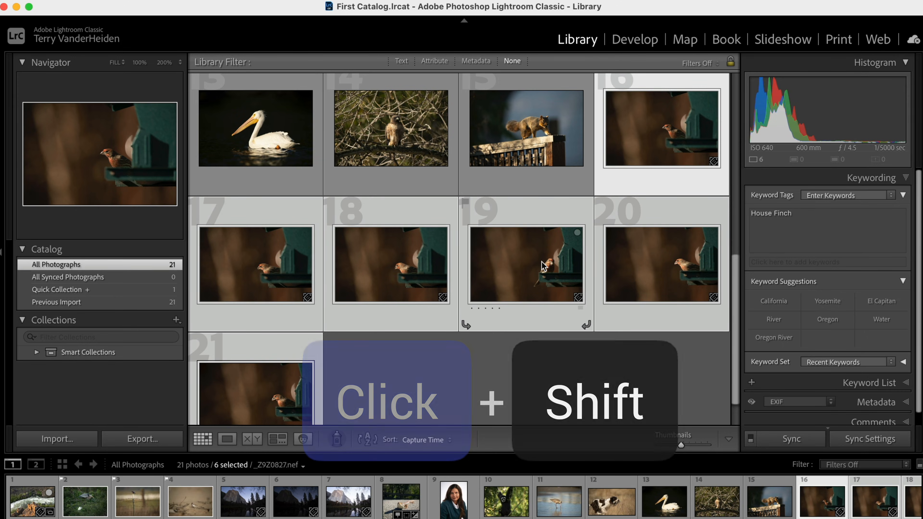
pyautogui.press('p')
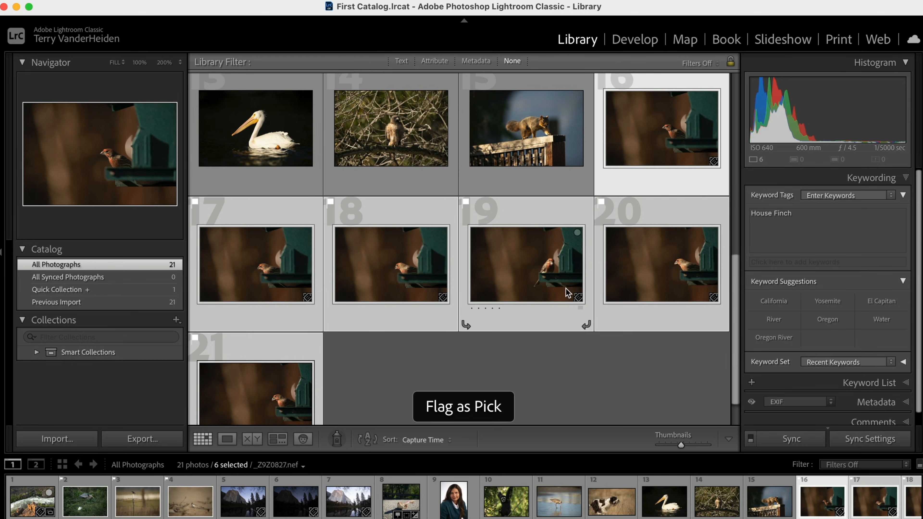
pyautogui.click(583, 365)
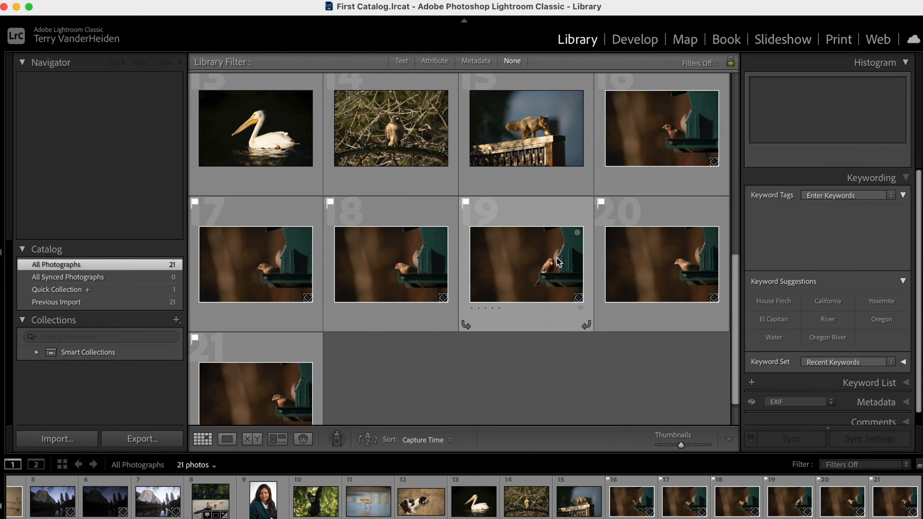
# - Create a new collection named Song Birds
pyautogui.scroll(2, 558, 261)
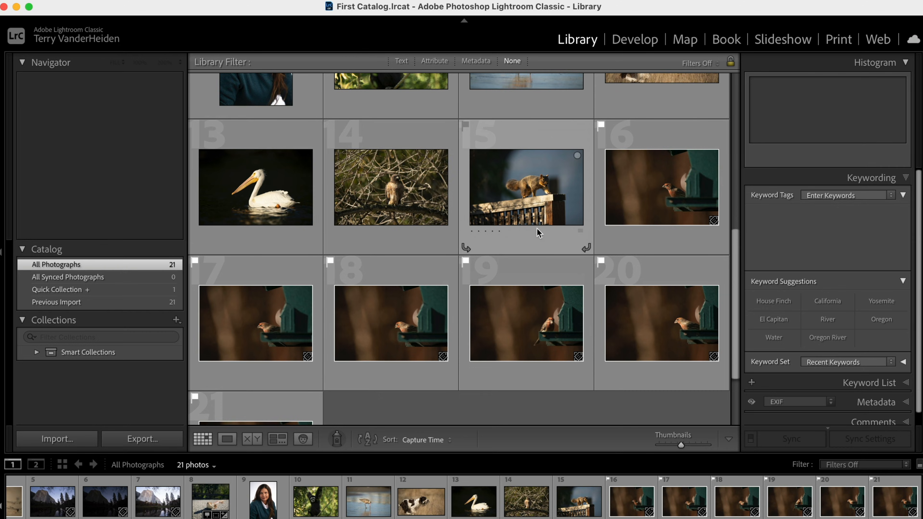
pyautogui.scroll(1, 464, 331)
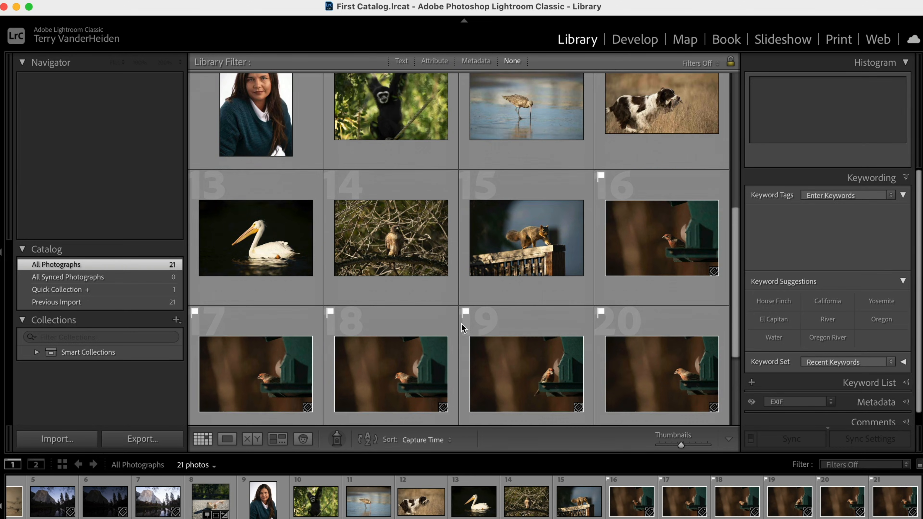
pyautogui.scroll(-3, 463, 326)
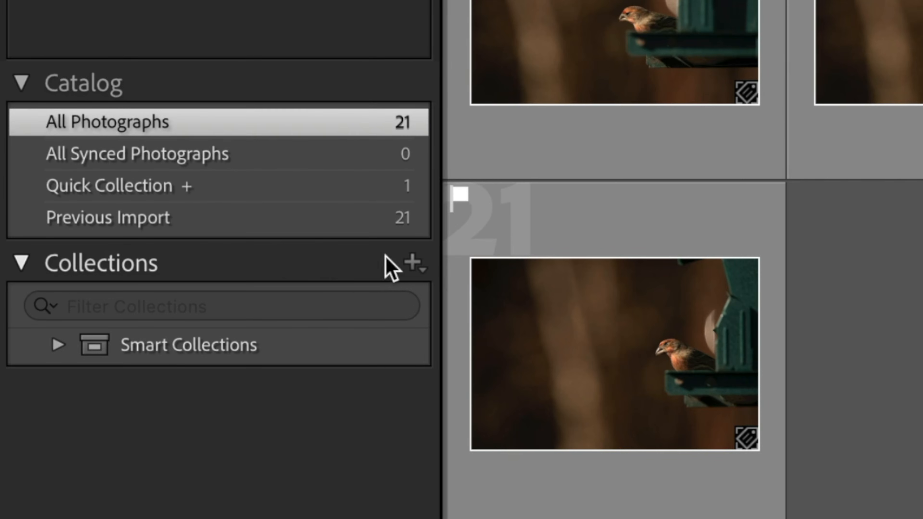
pyautogui.click(414, 261)
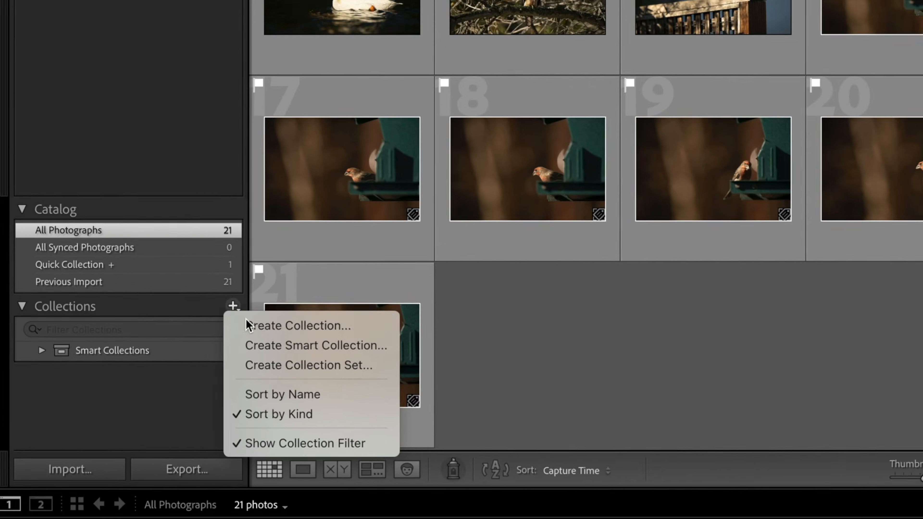
pyautogui.click(443, 302)
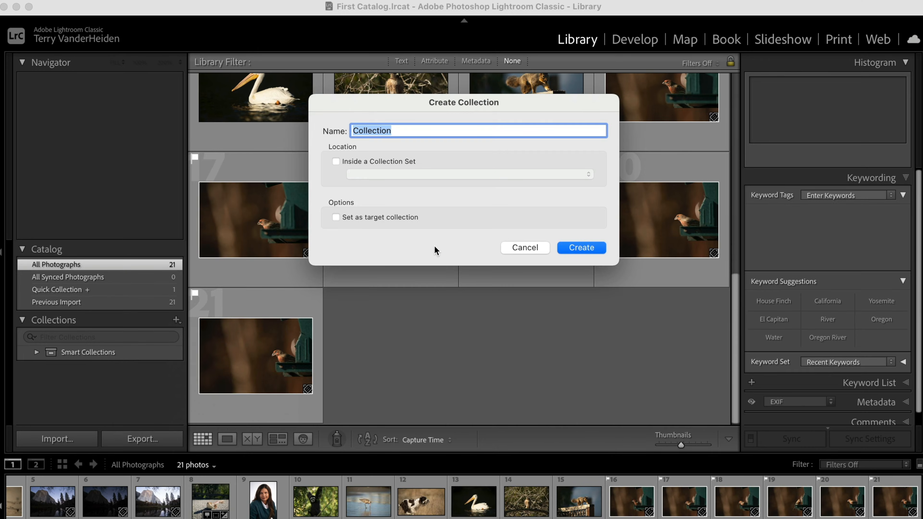
pyautogui.write('Song Birds')
pyautogui.click(581, 247)
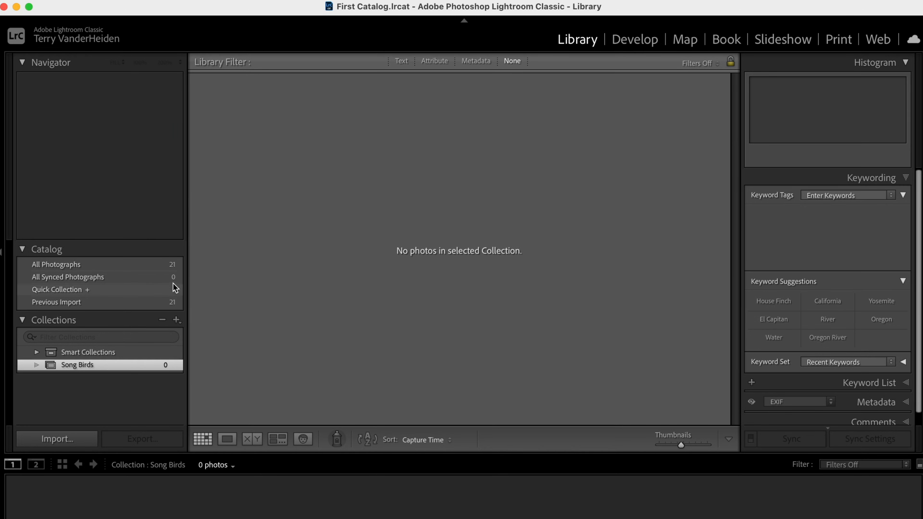
# - Add the bluebird photo from Previous Import to the Song Birds collection
pyautogui.click(107, 263)
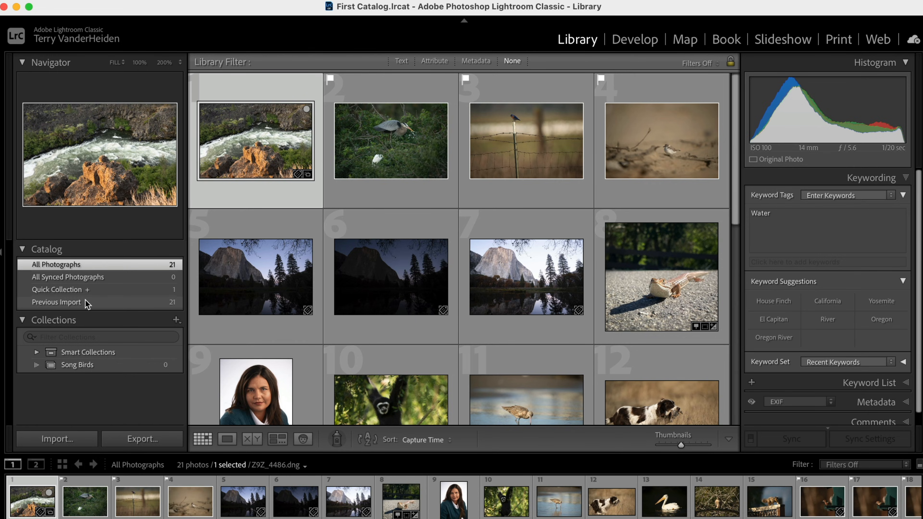
pyautogui.click(87, 302)
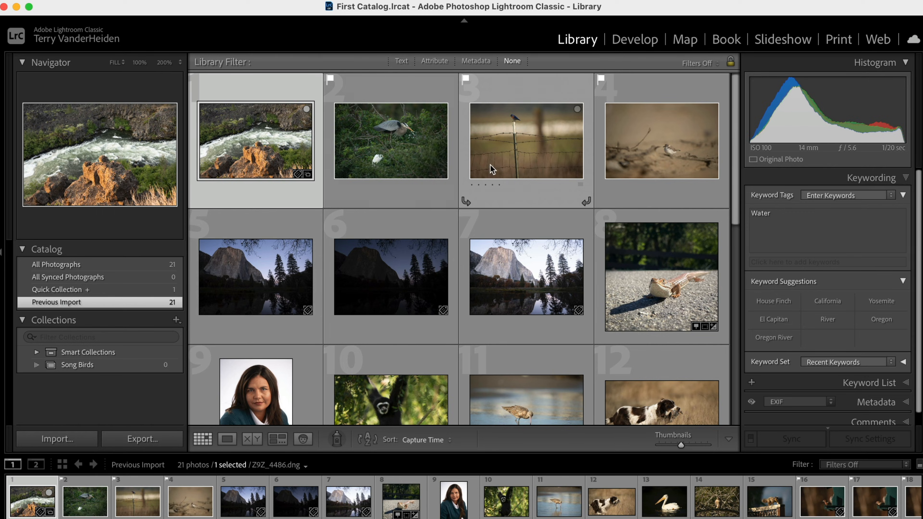
pyautogui.click(529, 148)
pyautogui.moveTo(528, 146); pyautogui.dragTo(95, 368)
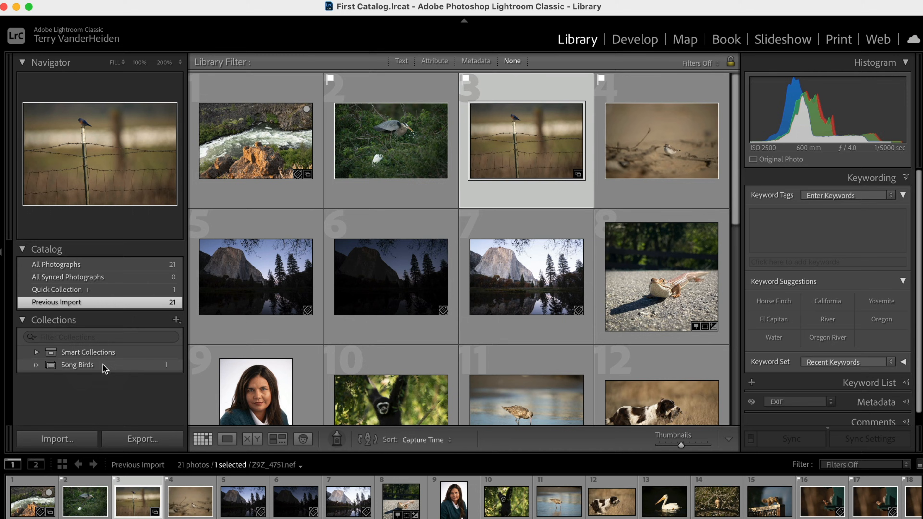
pyautogui.scroll(-10, 468, 289)
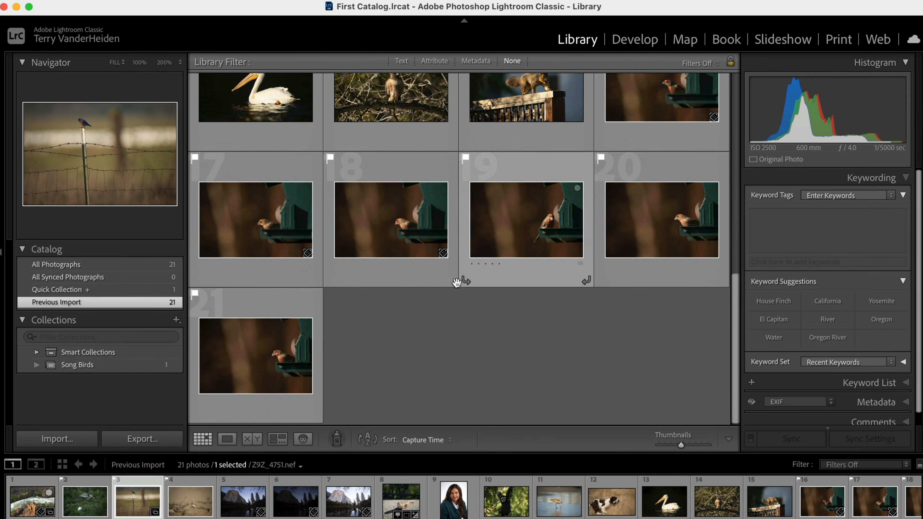
pyautogui.scroll(2, 614, 225)
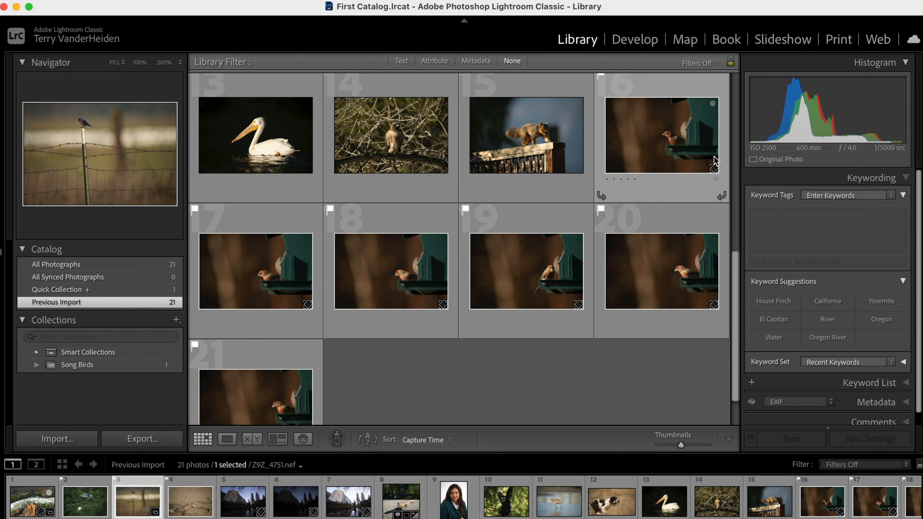
# - Select the house finch photos 16 through 21 and add them to the Song Birds collection
pyautogui.click(656, 137)
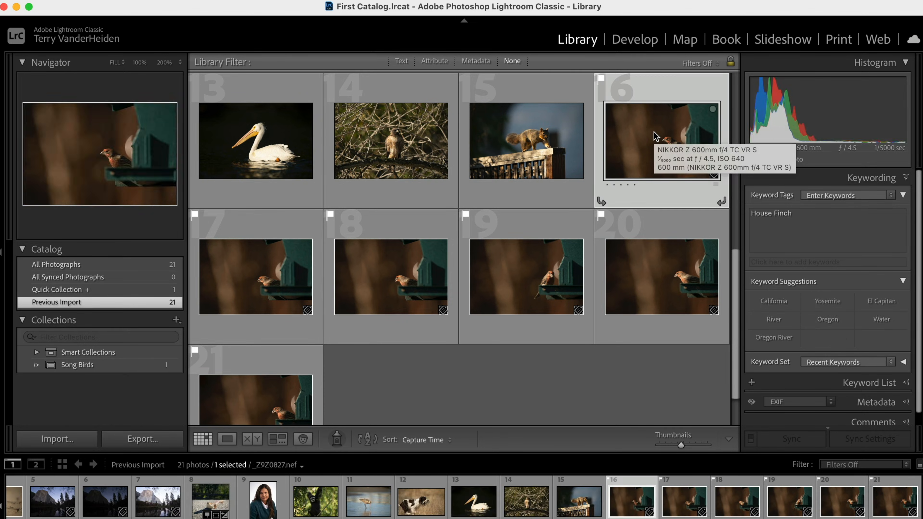
pyautogui.keyDown('shift'); pyautogui.click(269, 403); pyautogui.keyUp('shift')
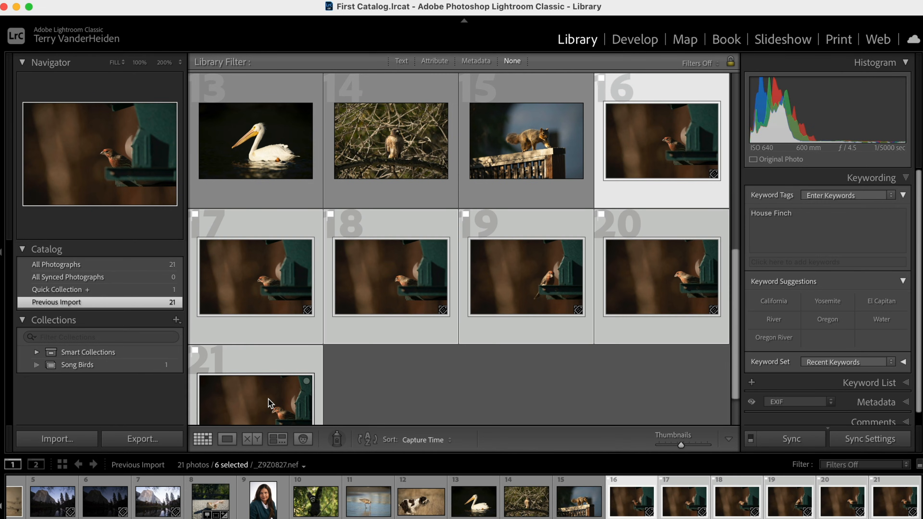
pyautogui.moveTo(256, 288); pyautogui.dragTo(119, 364)
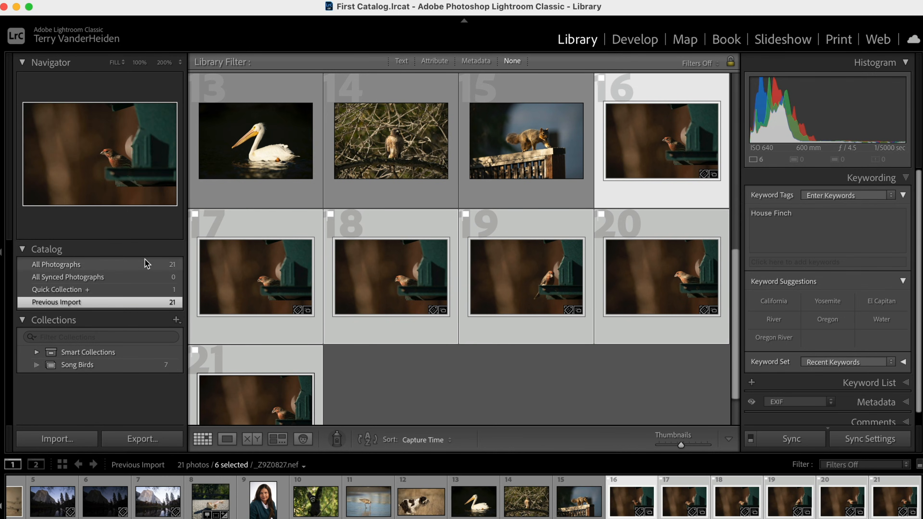
# - Open the Song Birds collection to review its photos, clear the selection, and return to All Photographs
pyautogui.click(140, 264)
pyautogui.click(69, 365)
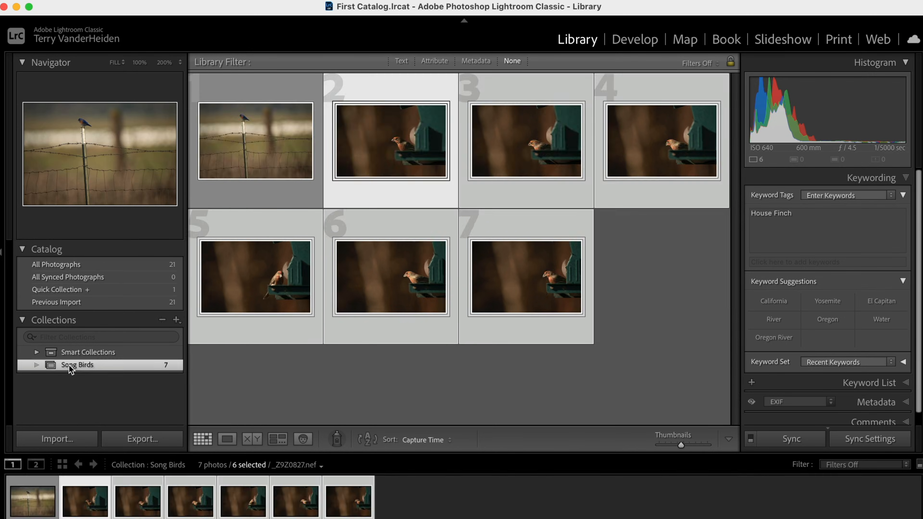
pyautogui.click(308, 384)
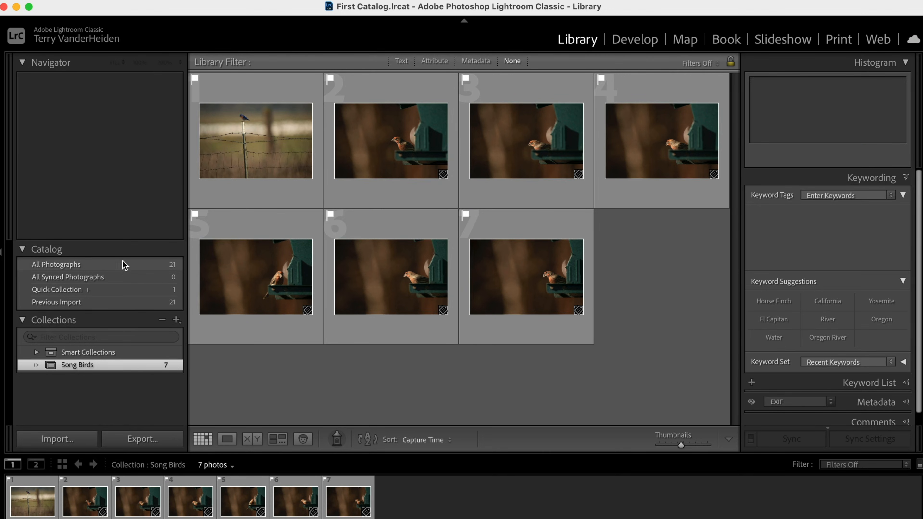
pyautogui.click(122, 267)
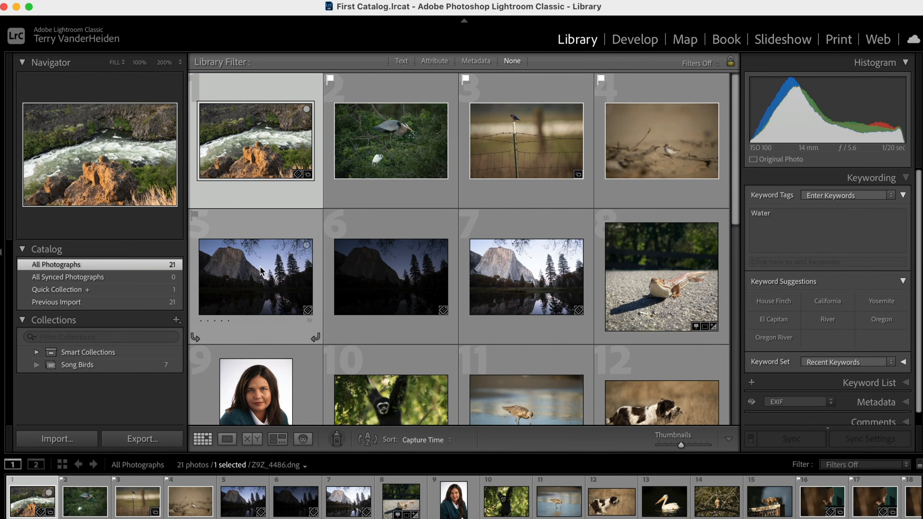
pyautogui.click(176, 320)
pyautogui.click(202, 333)
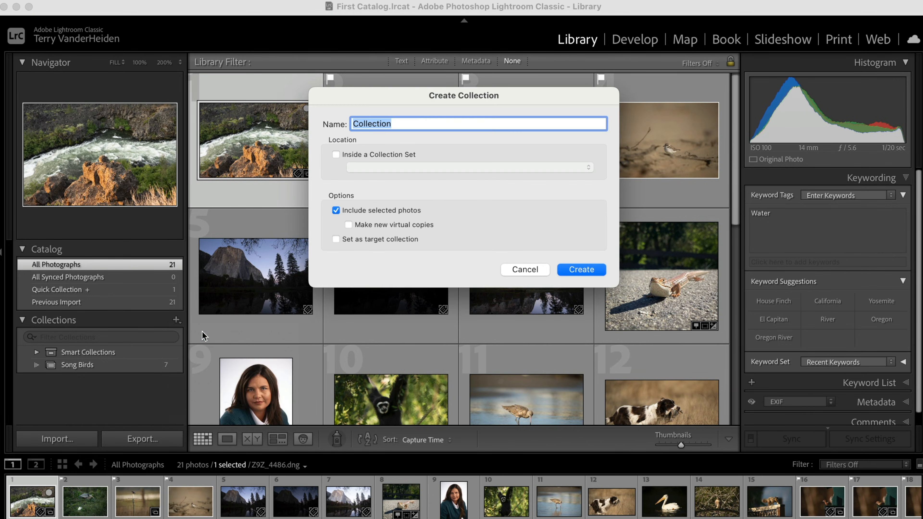
pyautogui.write('Water Birds')
pyautogui.click(525, 266)
# - Select the heron photo and create a new collection named Waterbirds that includes it
pyautogui.click(385, 152)
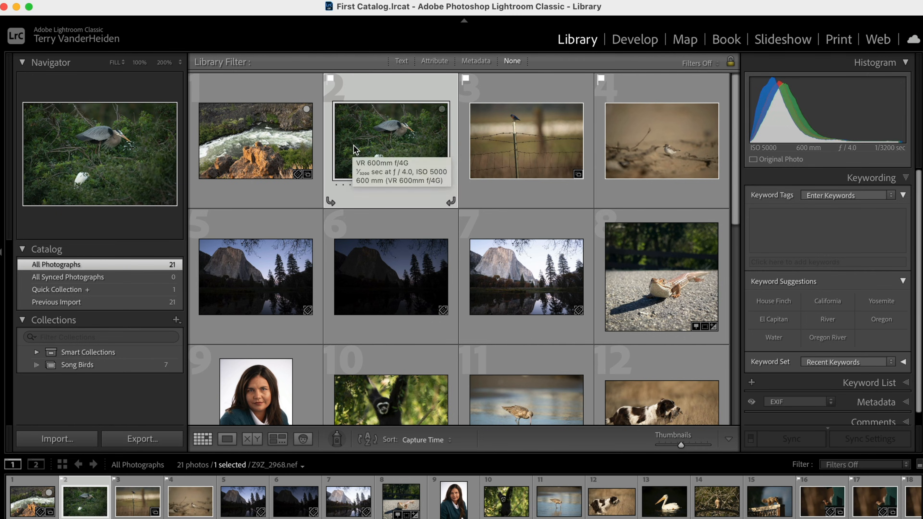
pyautogui.click(177, 320)
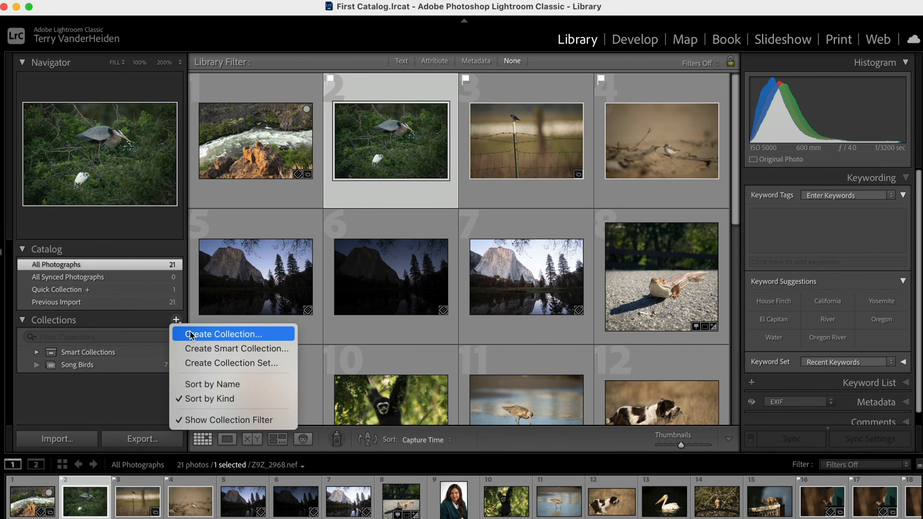
pyautogui.click(190, 334)
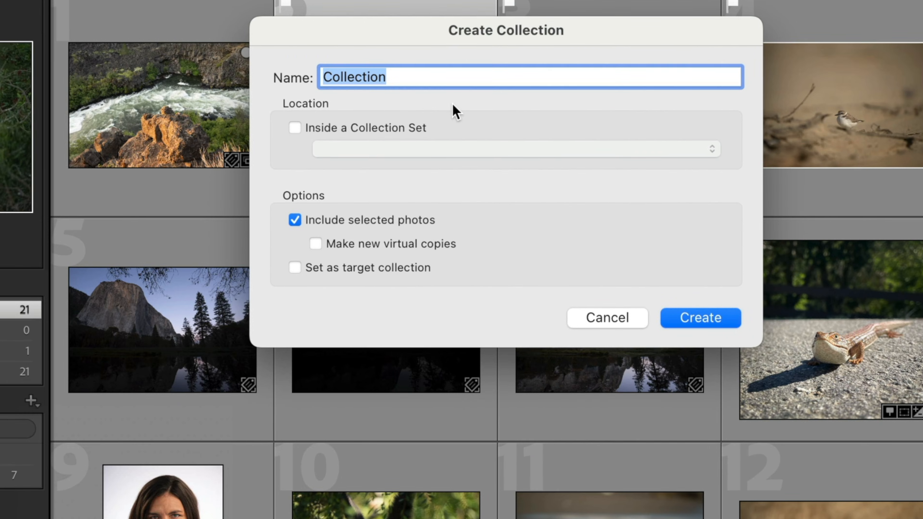
pyautogui.write('Waterbi')
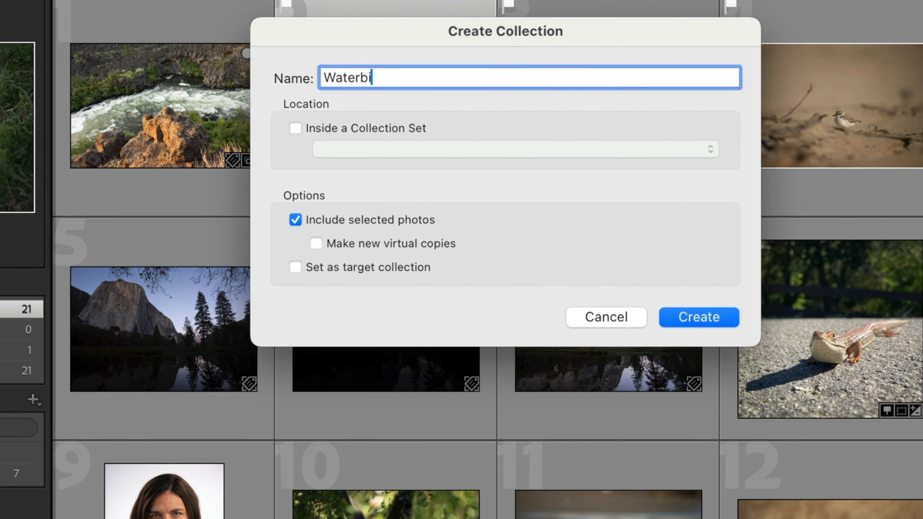
pyautogui.write('rds')
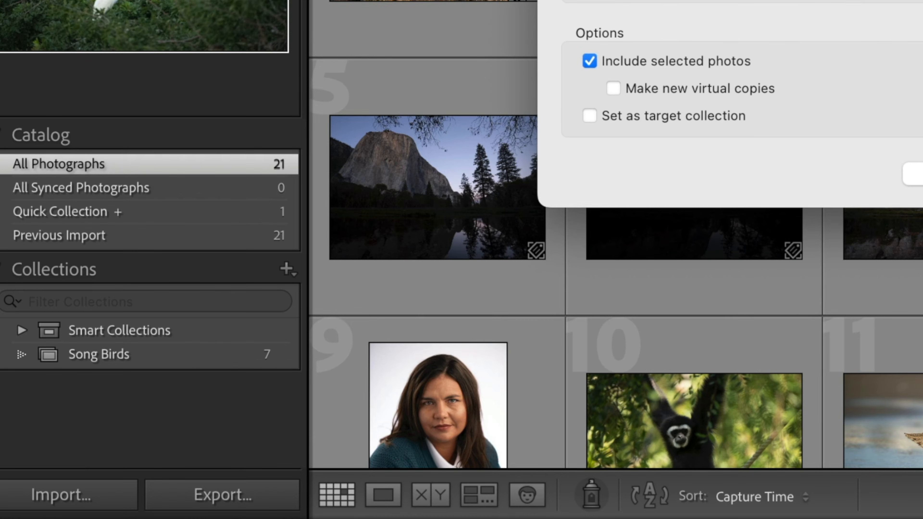
pyautogui.press('Return')
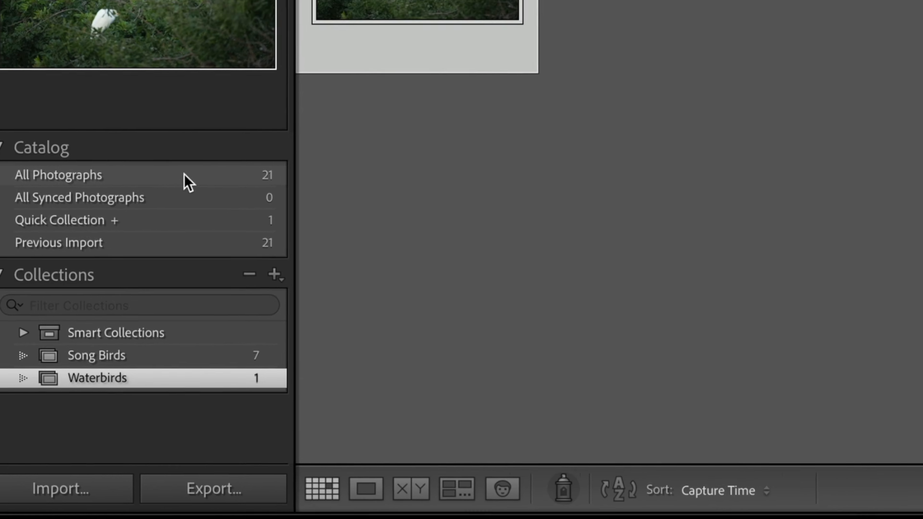
# - Add the plover, godwit and pelican photos to the Waterbirds collection
pyautogui.click(185, 177)
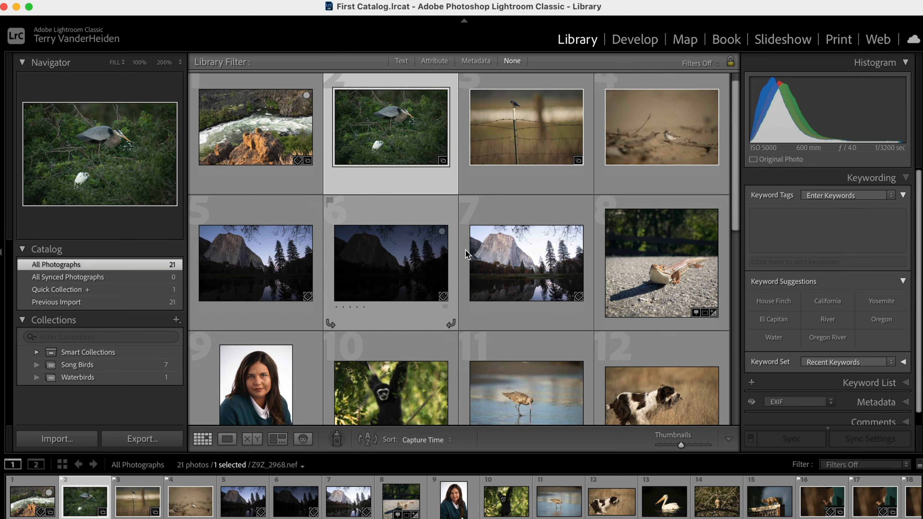
pyautogui.click(650, 133)
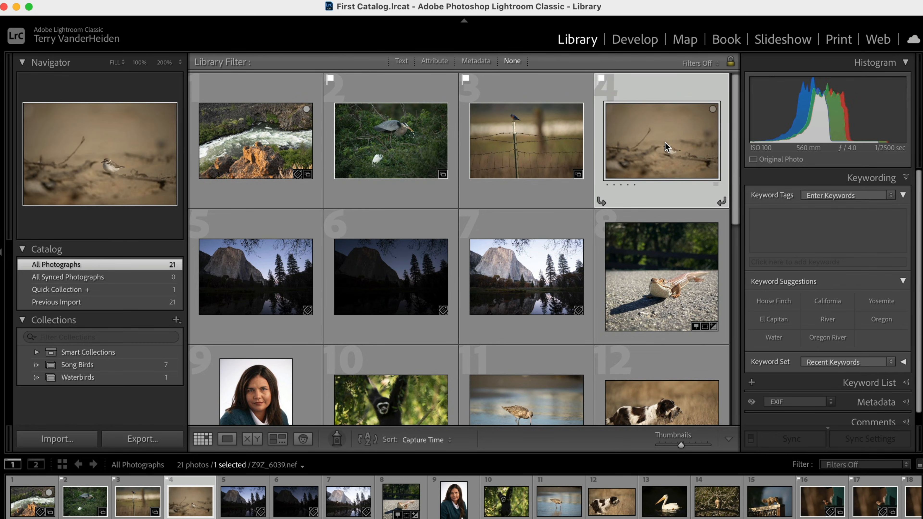
pyautogui.moveTo(666, 147); pyautogui.dragTo(99, 378)
pyautogui.scroll(-3, 308, 307)
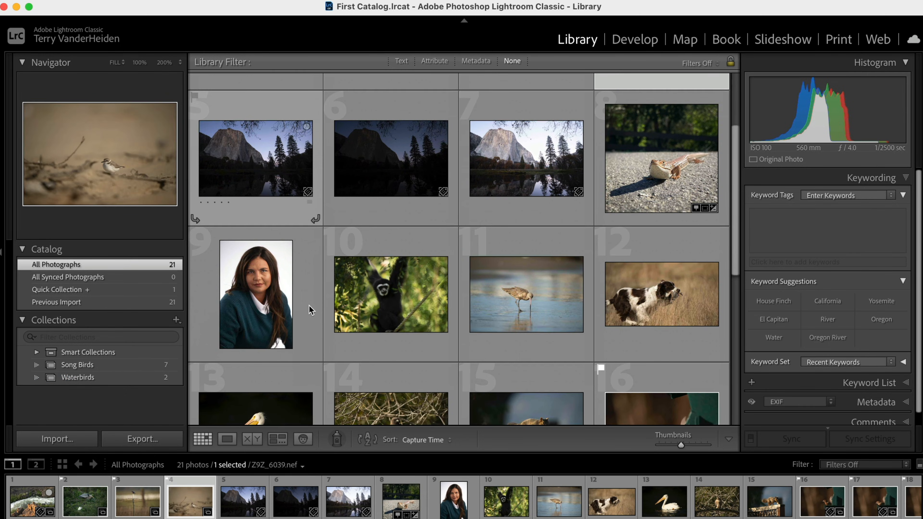
pyautogui.click(528, 271)
pyautogui.moveTo(528, 271); pyautogui.dragTo(112, 380)
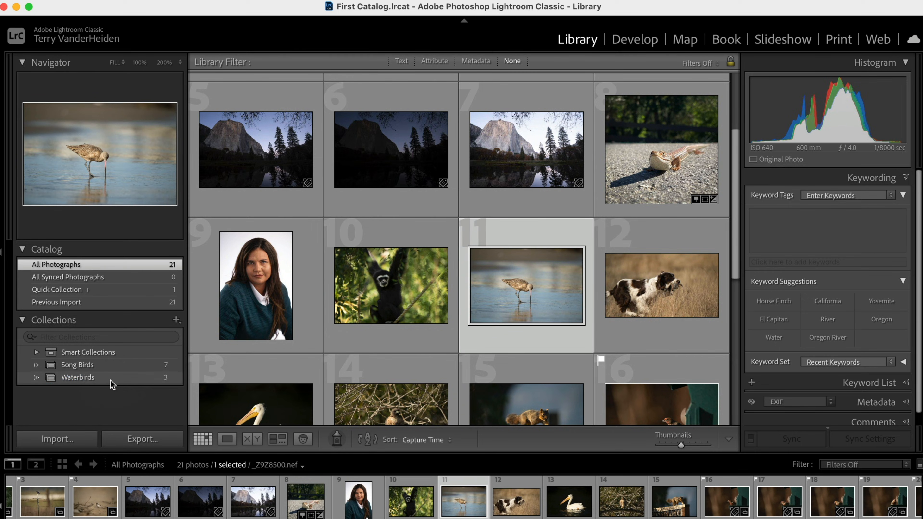
pyautogui.scroll(-3, 425, 325)
pyautogui.scroll(-2, 424, 326)
pyautogui.moveTo(247, 219); pyautogui.dragTo(116, 378)
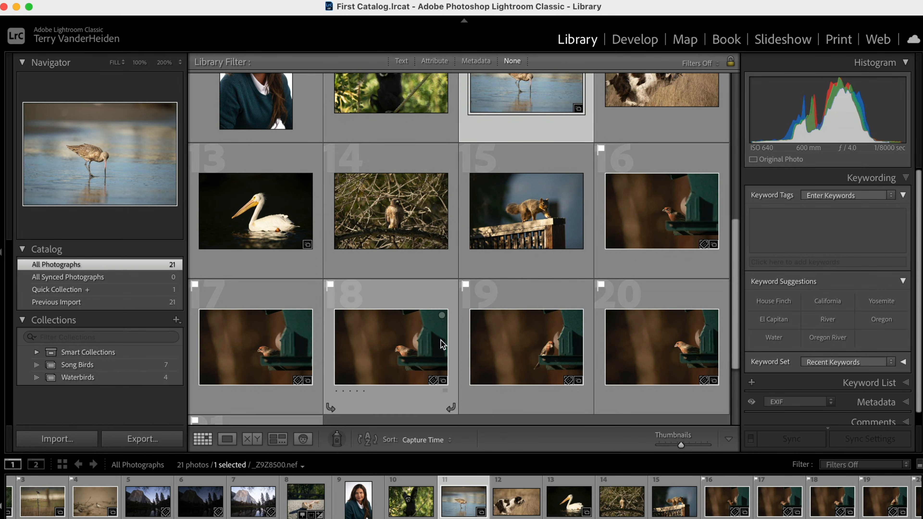
# - Select the hawk photo 14 and create a new collection named Raptor that includes it
pyautogui.scroll(4, 429, 341)
pyautogui.scroll(4, 423, 340)
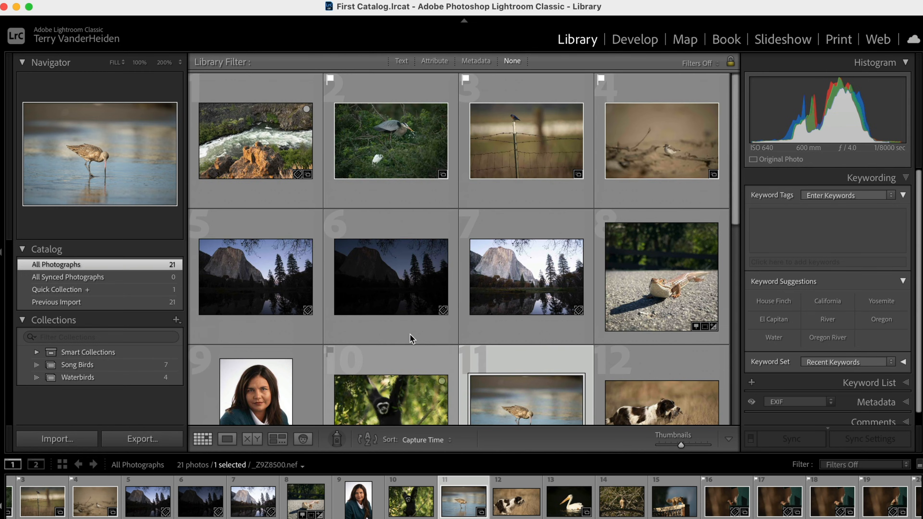
pyautogui.scroll(-6, 375, 305)
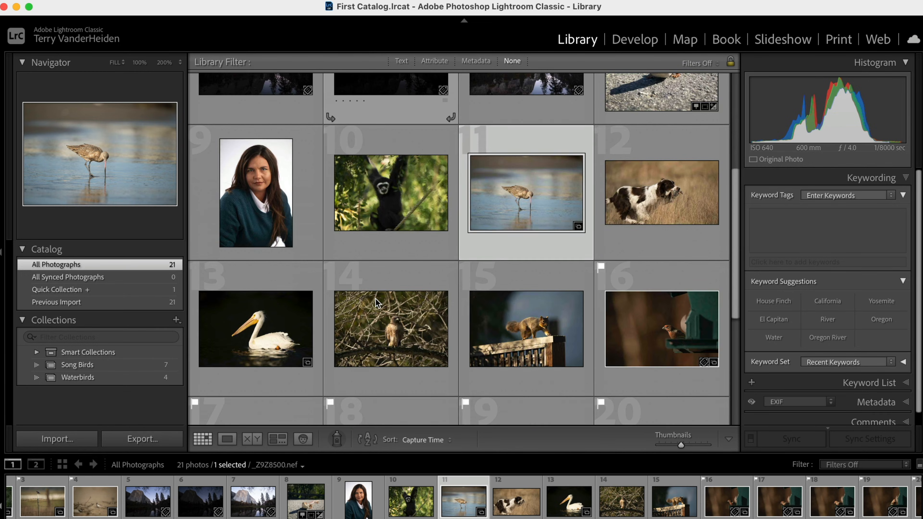
pyautogui.click(417, 342)
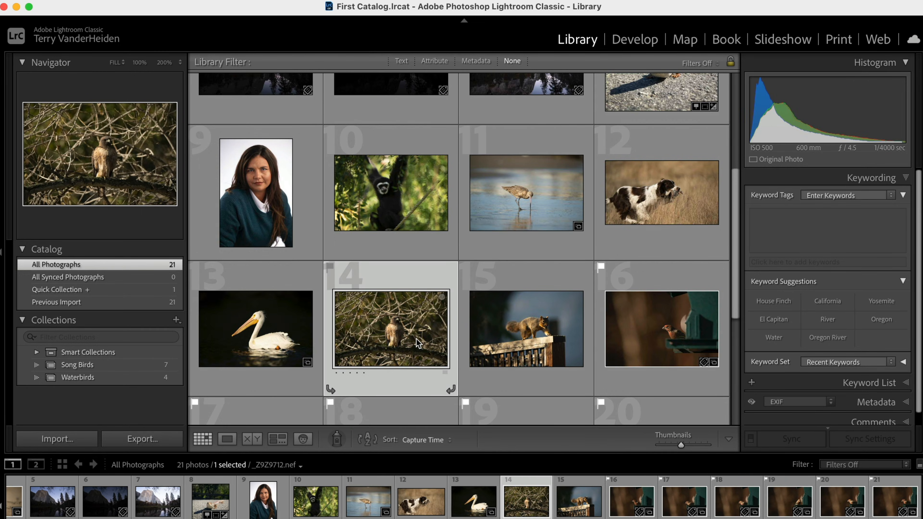
pyautogui.click(176, 320)
pyautogui.click(191, 334)
pyautogui.write('Raptor')
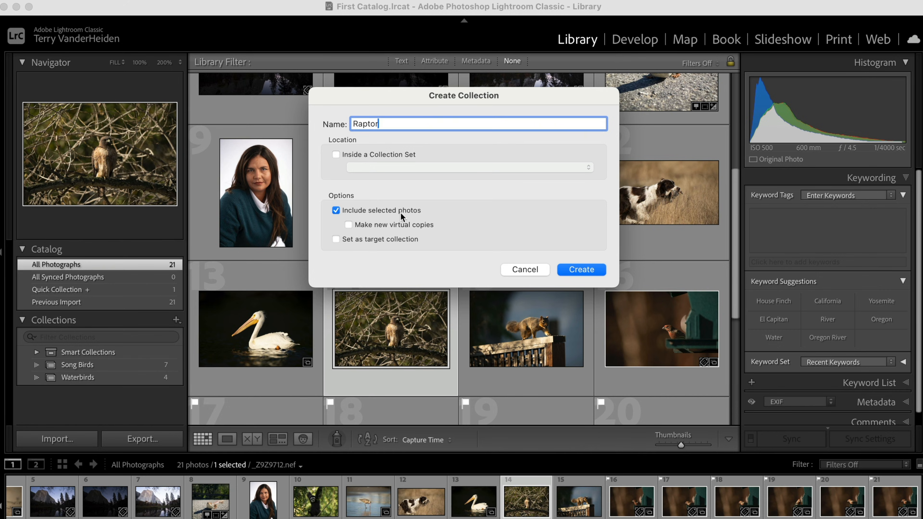
pyautogui.click(580, 275)
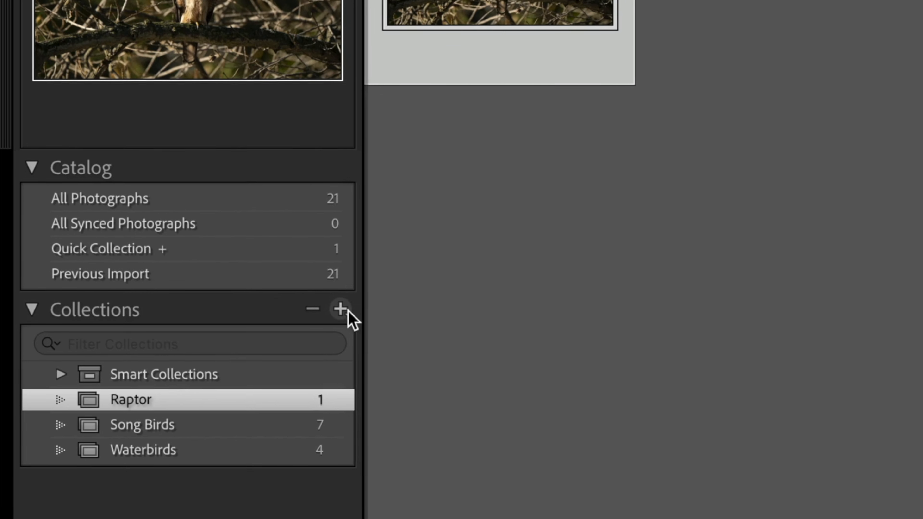
# - Create a new collection set named BIrds
pyautogui.click(348, 311)
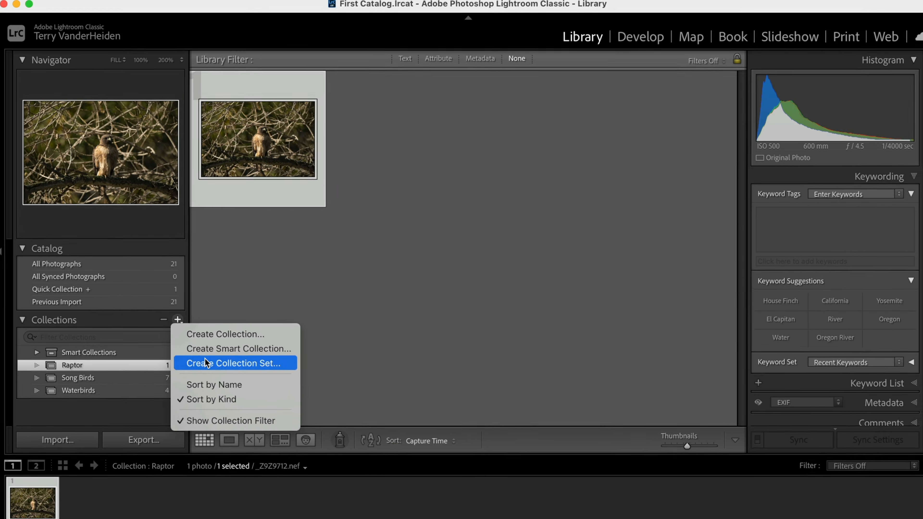
pyautogui.click(396, 388)
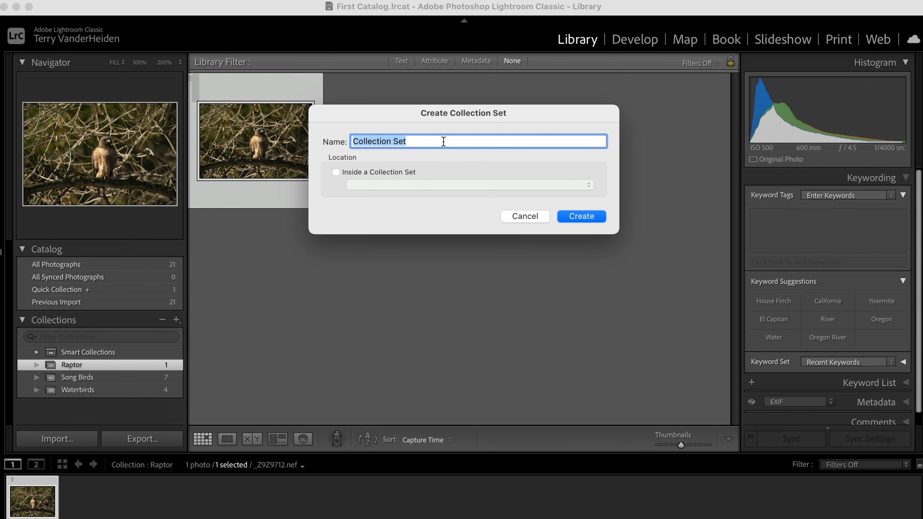
pyautogui.write('BIrds')
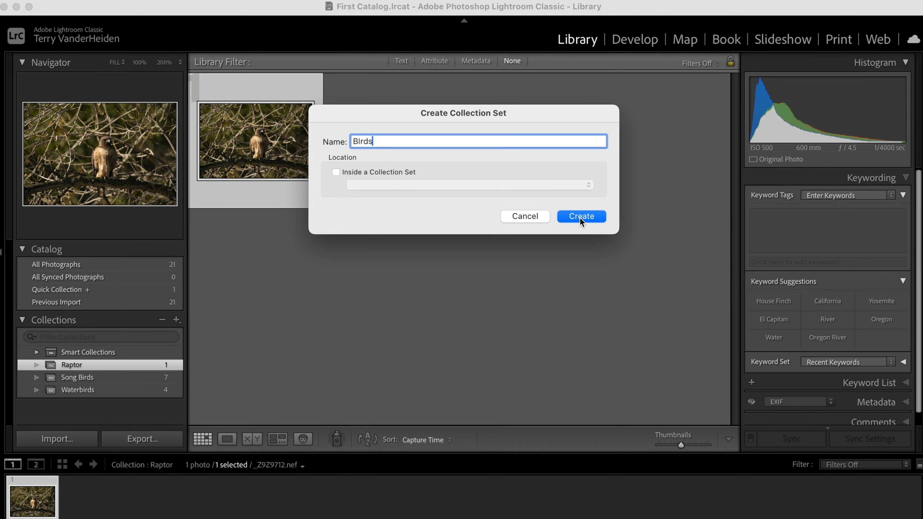
pyautogui.click(581, 217)
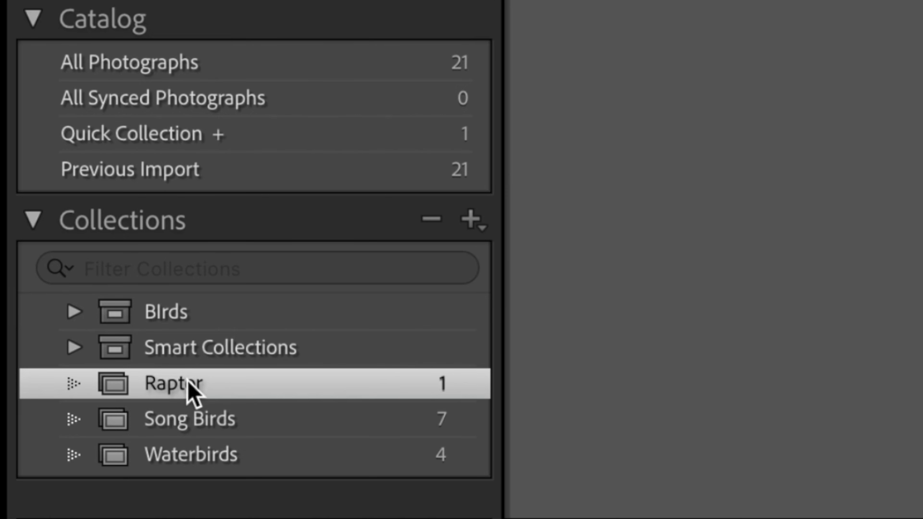
# - Move the Raptor, Song Birds and Waterbirds collections into the BIrds collection set
pyautogui.moveTo(189, 385); pyautogui.dragTo(185, 311)
pyautogui.moveTo(173, 423); pyautogui.dragTo(180, 312)
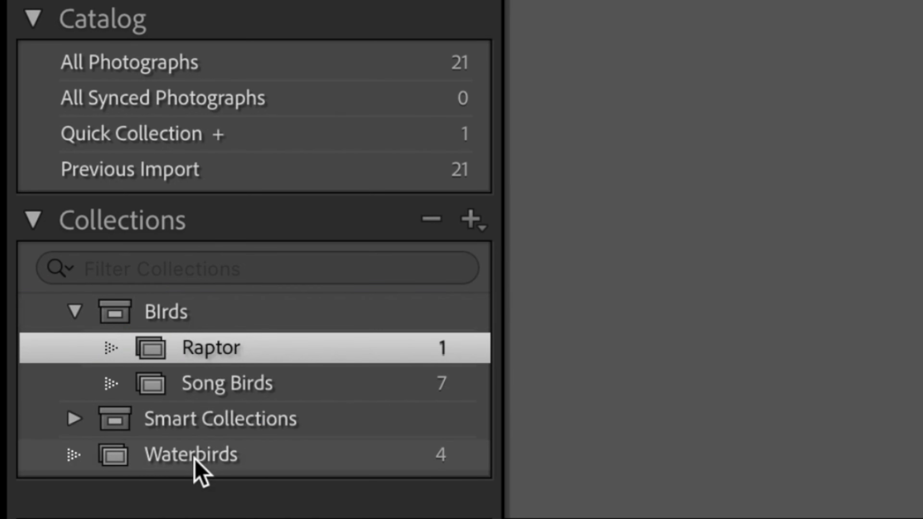
pyautogui.moveTo(200, 464); pyautogui.dragTo(199, 315)
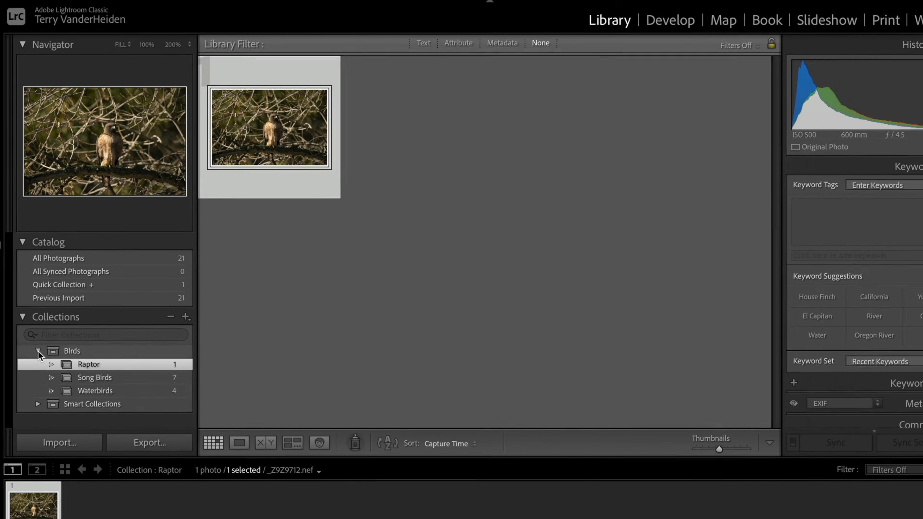
# - Collapse and expand the BIrds collection set, then open the Song Birds collection
pyautogui.click(38, 350)
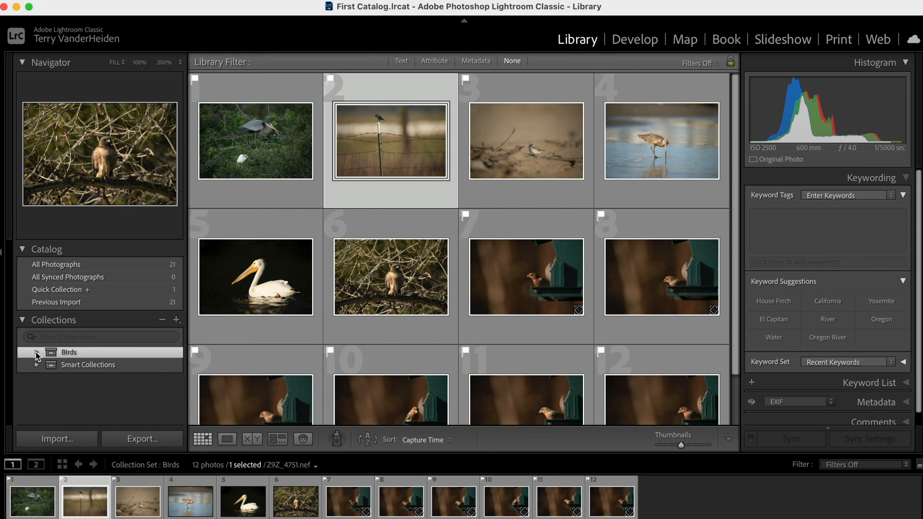
pyautogui.click(36, 352)
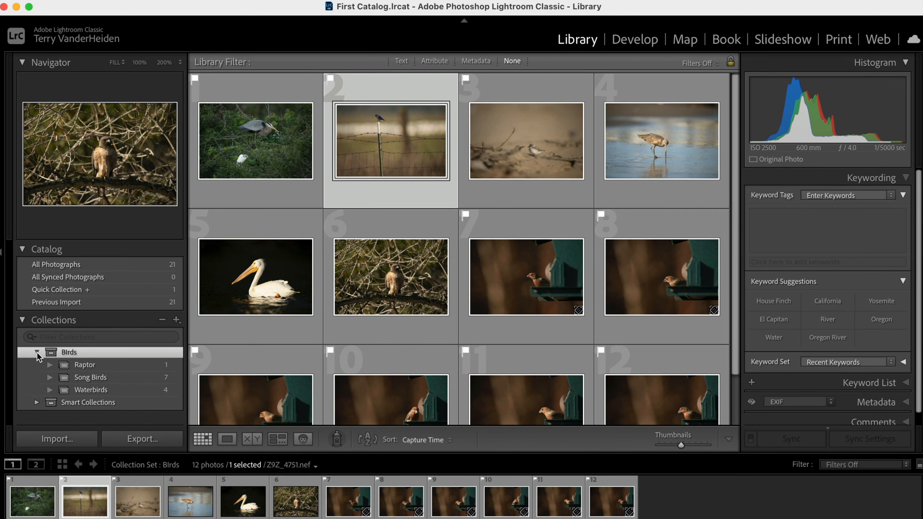
pyautogui.click(81, 378)
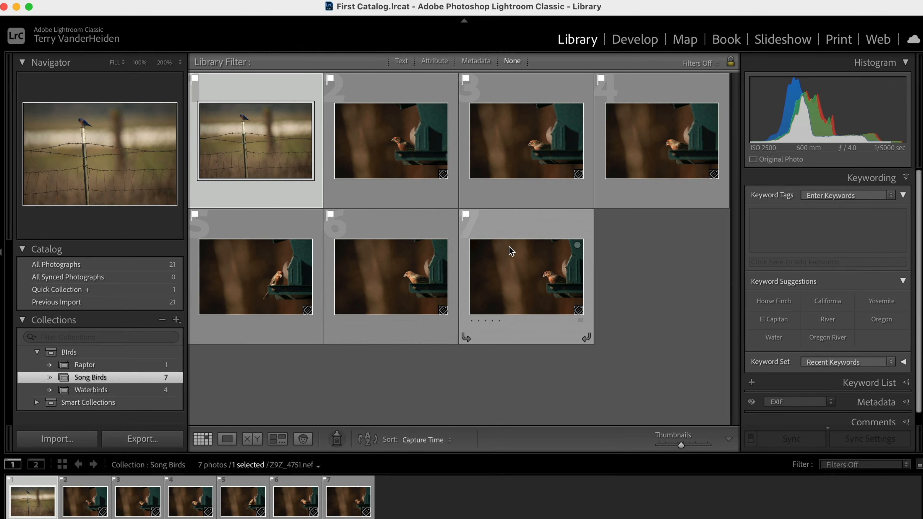
# - Select all photos in Song Birds, remove their pick flags, and clear the selection
pyautogui.press('super+a')
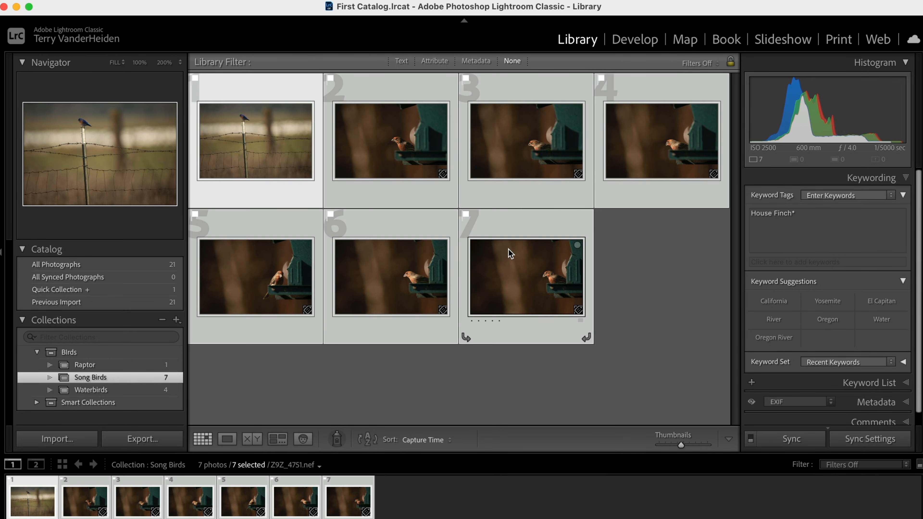
pyautogui.press('u')
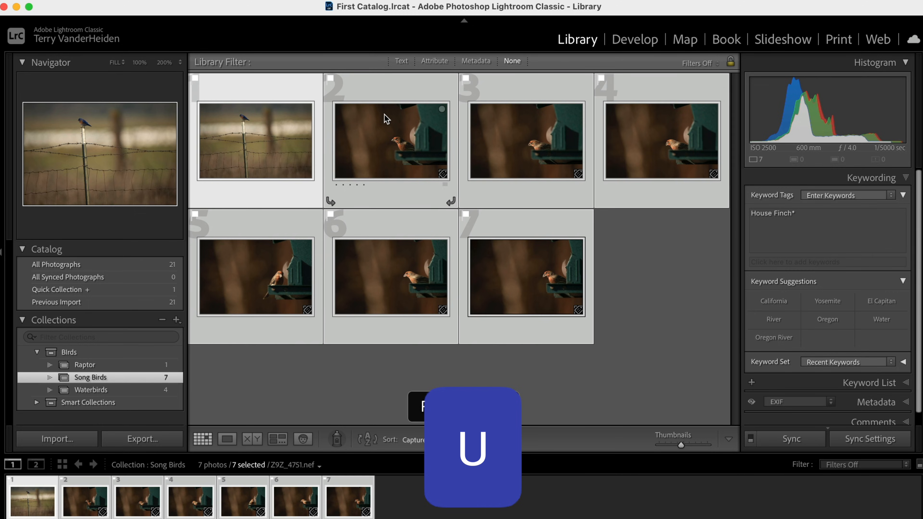
pyautogui.click(636, 270)
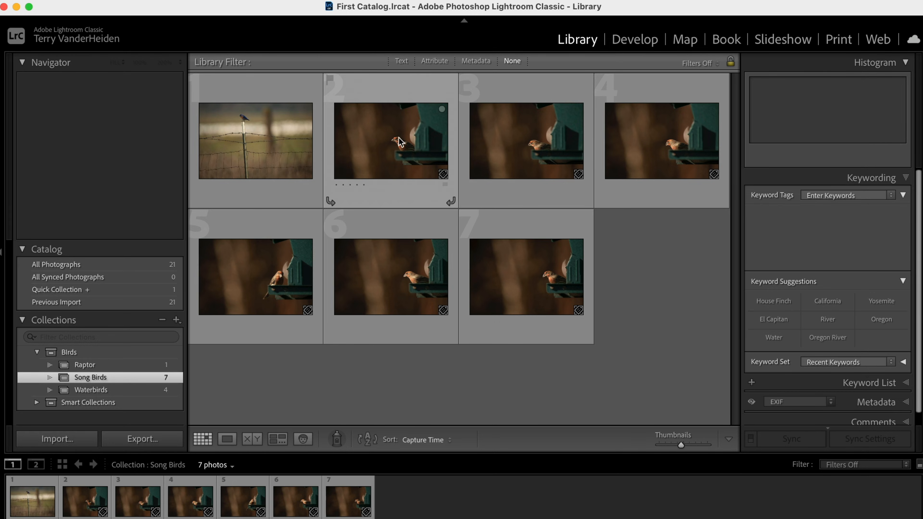
# - Mark the fifth Song Birds photo as rejected in Loupe view, then return to Grid view and clear the selection
pyautogui.doubleClick(392, 141)
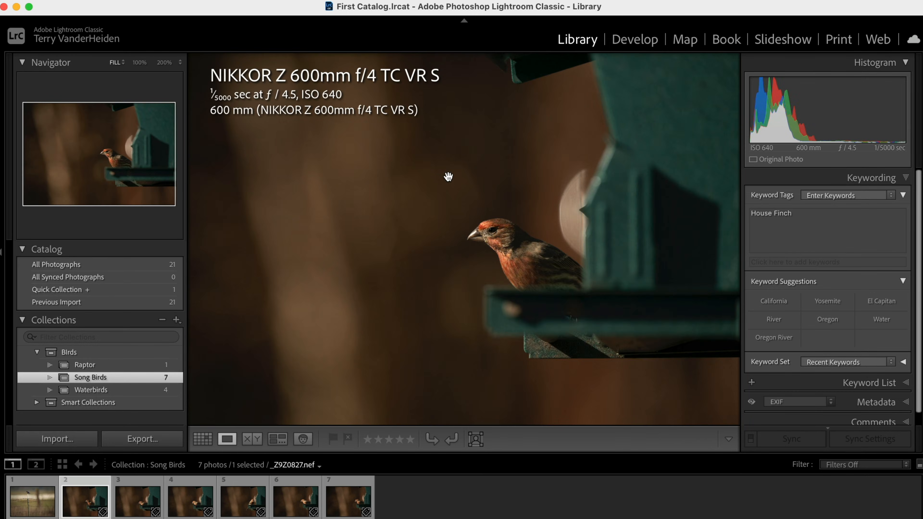
pyautogui.press('Right')
pyautogui.press('Right')
pyautogui.press('Right')
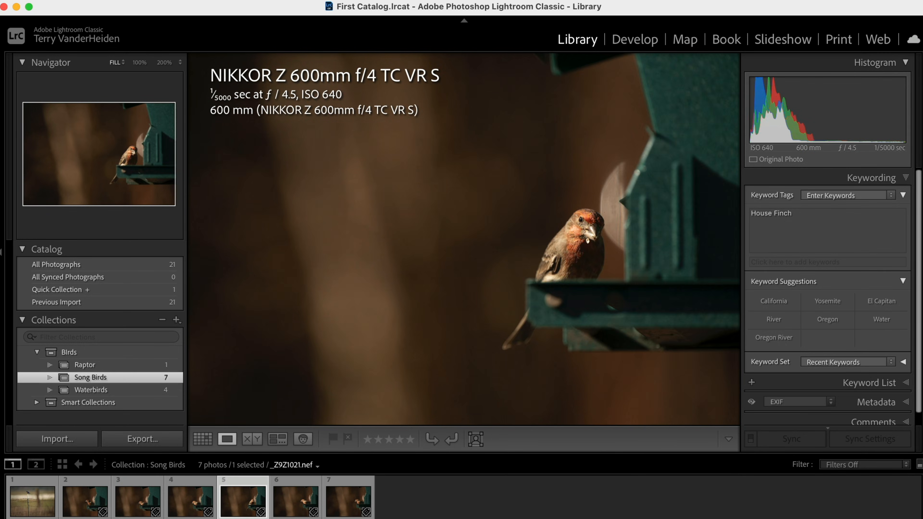
pyautogui.press('x')
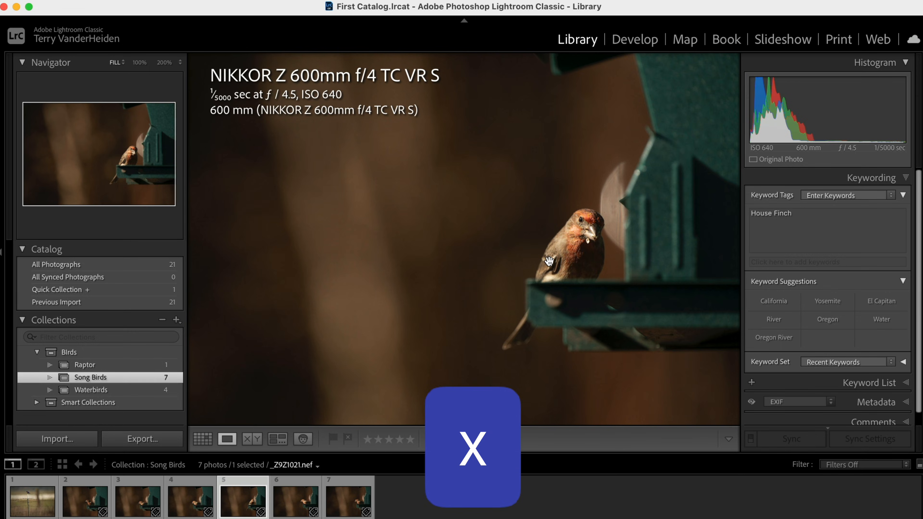
pyautogui.press('x')
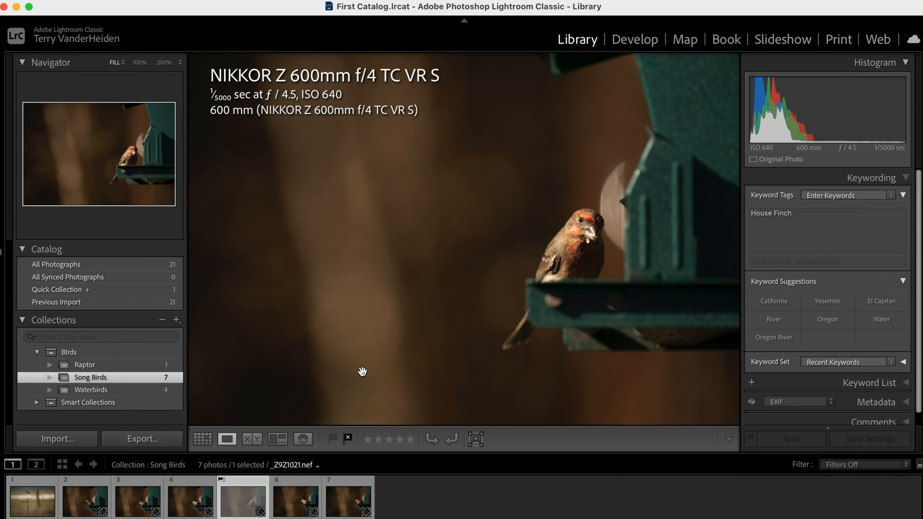
pyautogui.press('g')
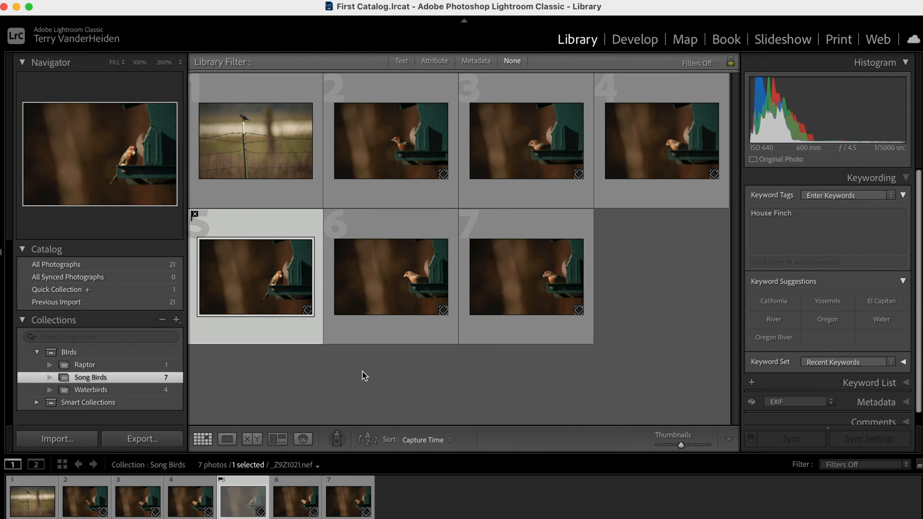
pyautogui.click(695, 347)
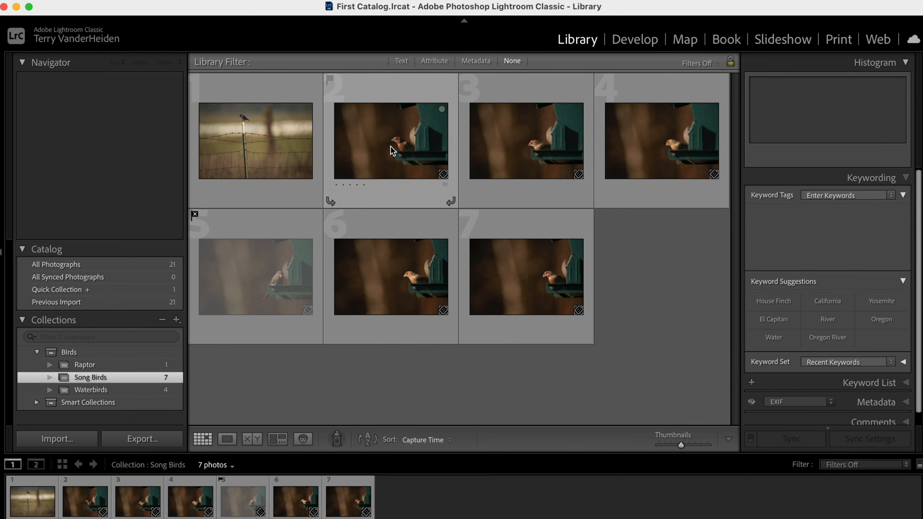
# - Open the second Song Birds photo in Loupe view and browse back and forth through the collection's photos
pyautogui.moveTo(391, 147)
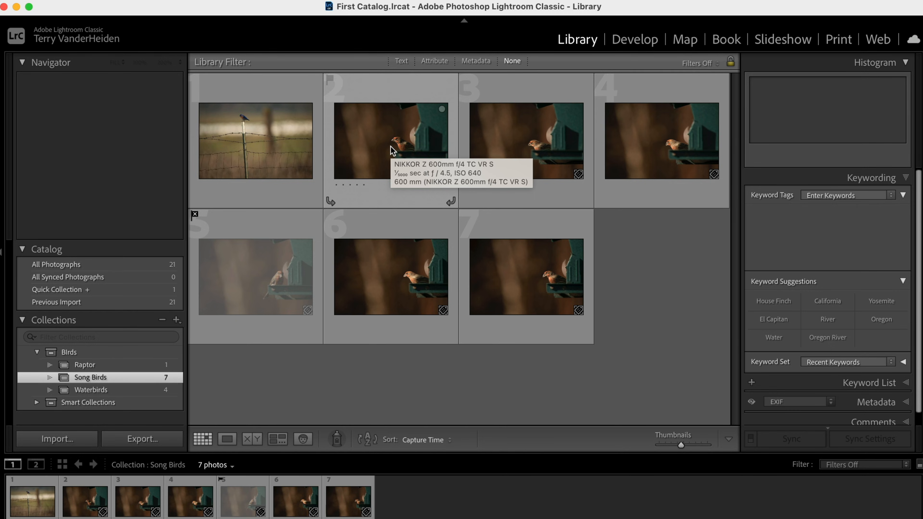
pyautogui.doubleClick(391, 146)
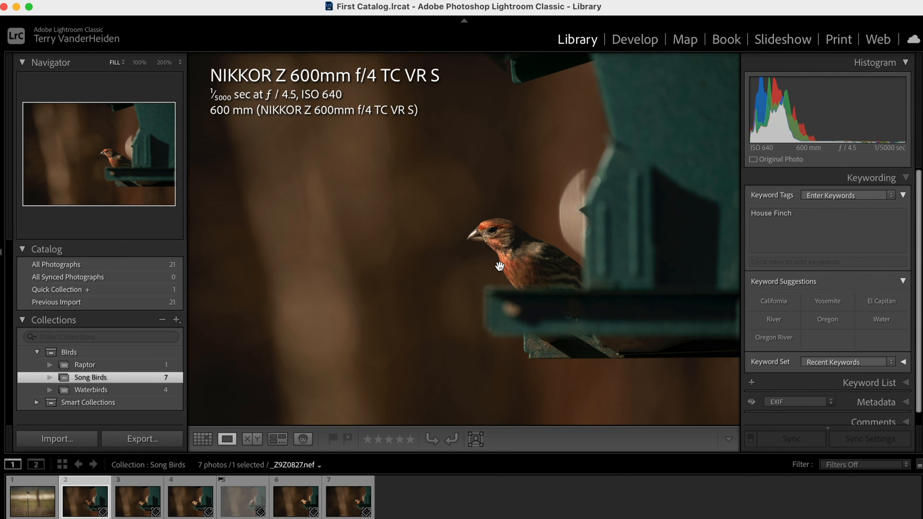
pyautogui.press('Right')
pyautogui.press('Left')
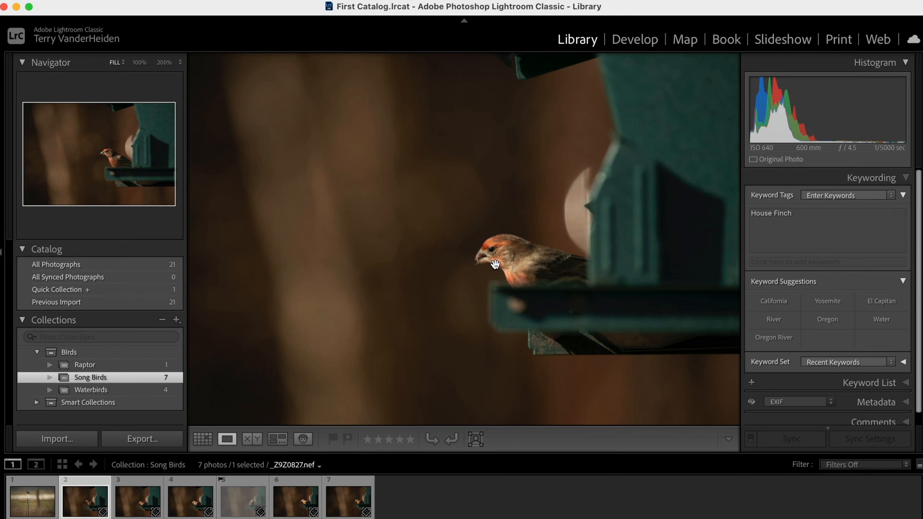
pyautogui.press('Right')
pyautogui.press('Right')
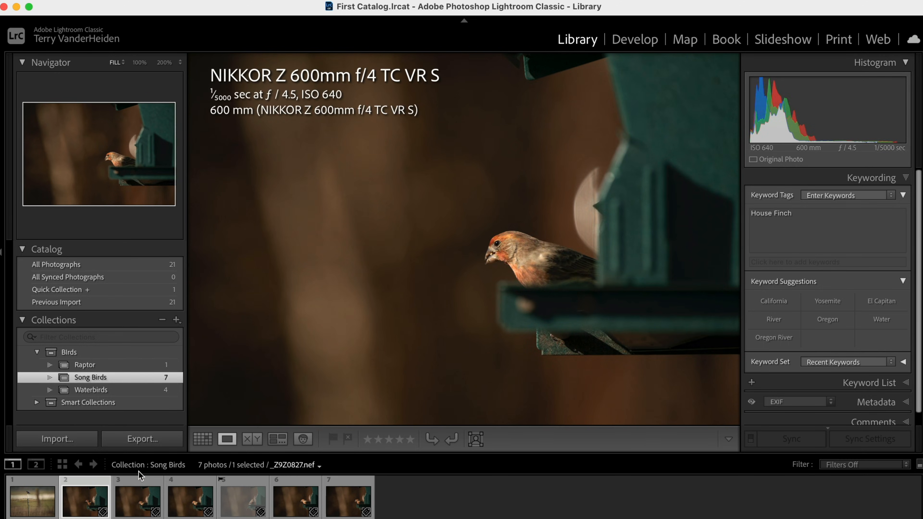
pyautogui.press('Left')
pyautogui.press('Left')
pyautogui.press('Left')
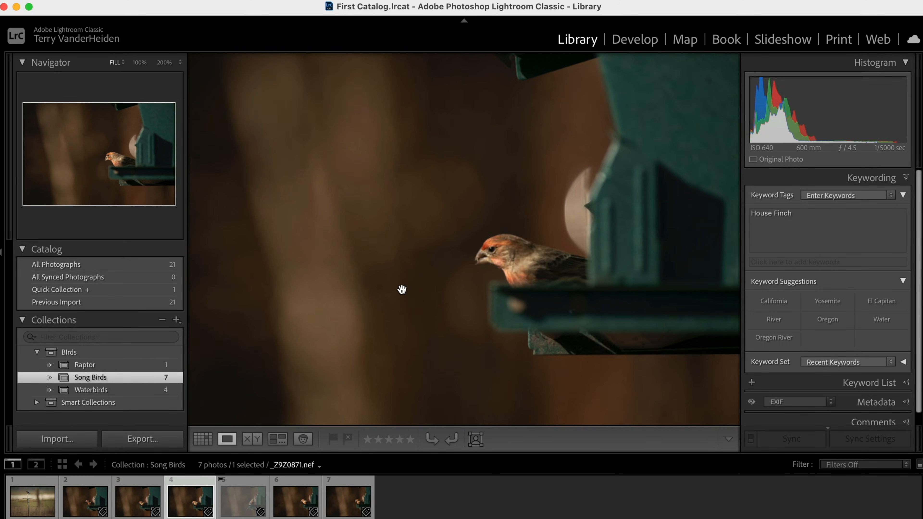
pyautogui.press('Right')
pyautogui.press('Right')
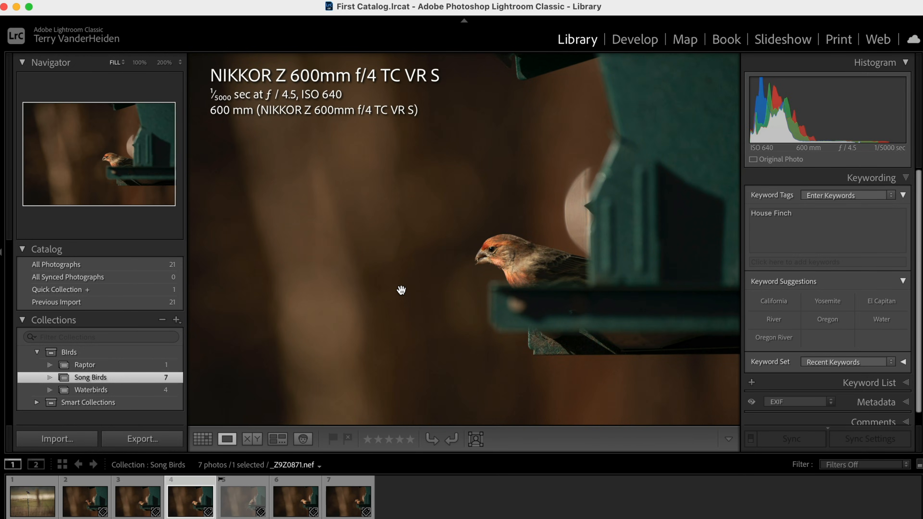
pyautogui.press('Right')
pyautogui.press('Right')
pyautogui.press('Right')
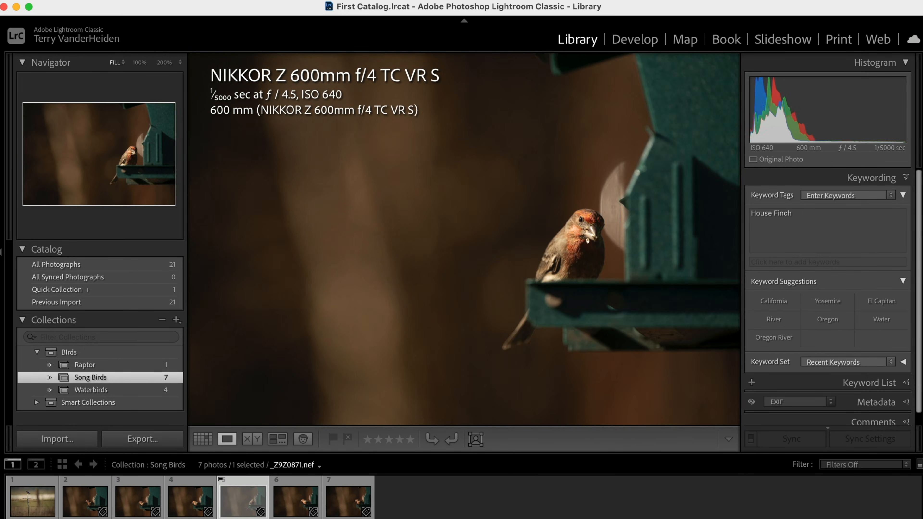
pyautogui.press('Left')
pyautogui.press('Left')
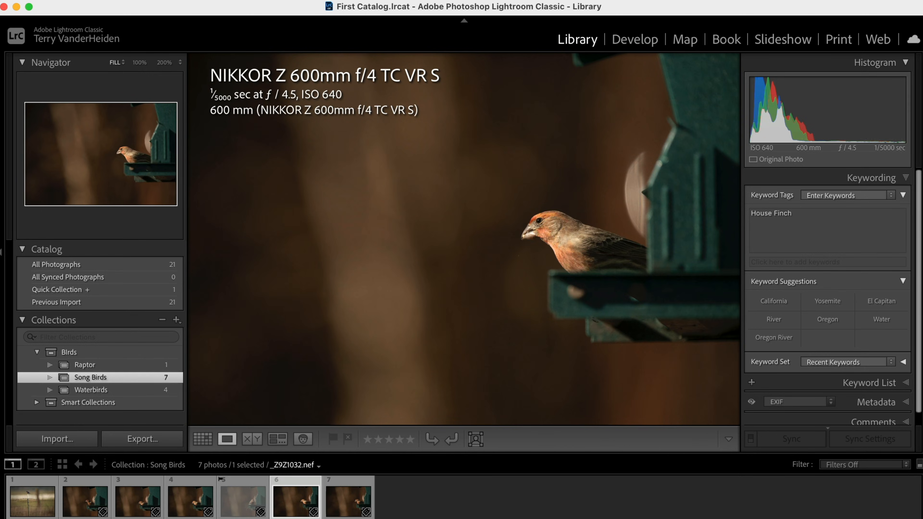
pyautogui.press('Left')
pyautogui.press('Left')
pyautogui.press('Left')
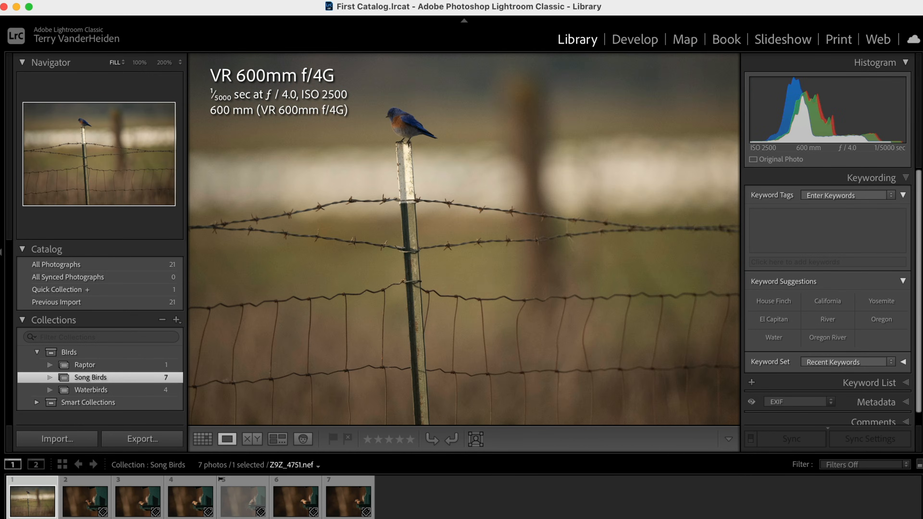
pyautogui.press('Right')
pyautogui.press('Right')
pyautogui.press('Right')
pyautogui.press('Right')
pyautogui.press('Right')
pyautogui.press('Right')
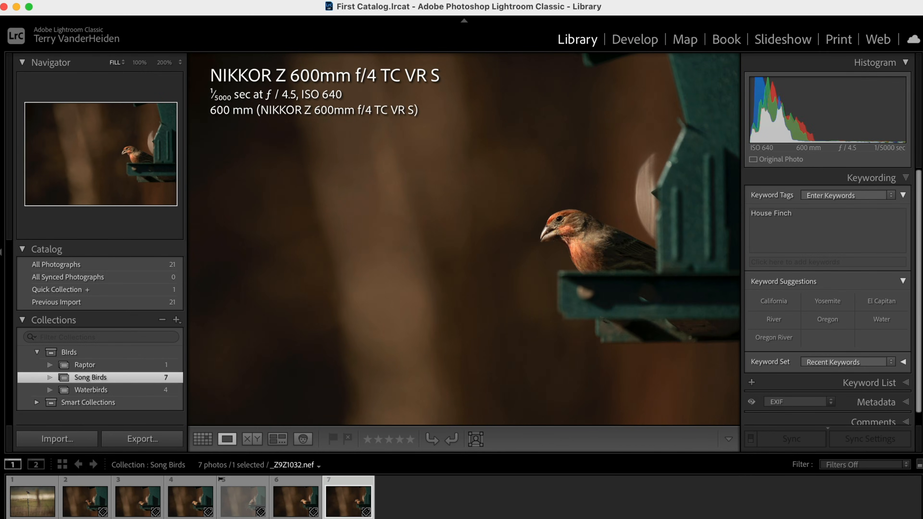
pyautogui.press('Left')
pyautogui.press('Left')
pyautogui.press('Left')
pyautogui.press('Left')
pyautogui.press('Left')
pyautogui.press('Left')
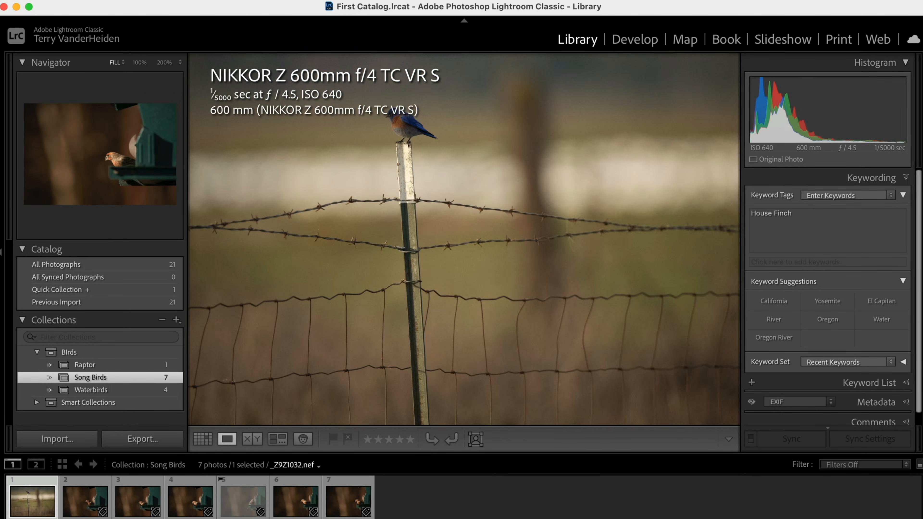
pyautogui.press('Right')
pyautogui.press('Right')
pyautogui.press('Right')
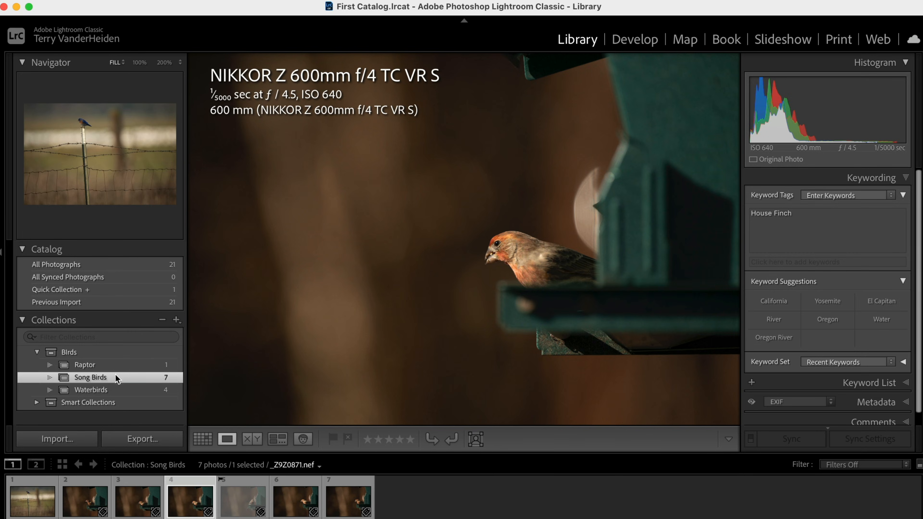
# - Select the first Song Birds photo and flag it as a pick
pyautogui.click(95, 495)
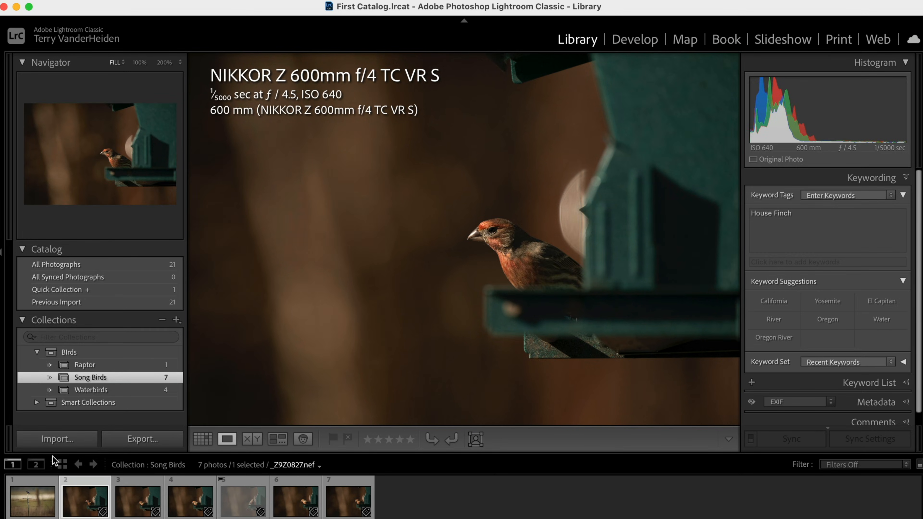
pyautogui.click(41, 493)
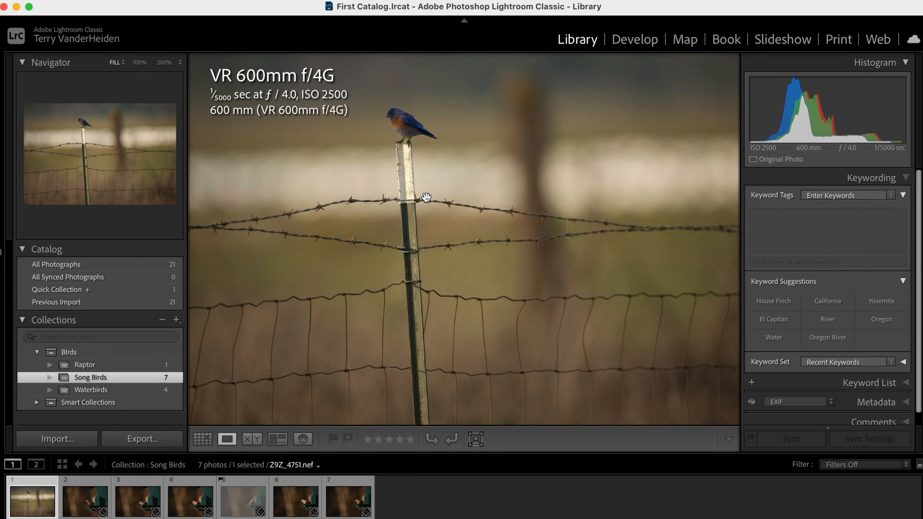
pyautogui.press('p')
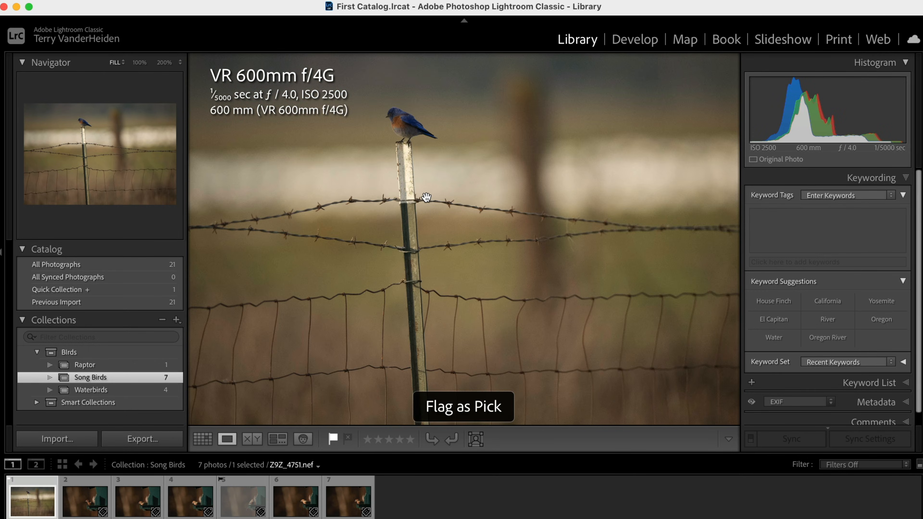
# - Show the second Song Birds photo in Loupe view and set the Navigator zoom back to Fit
pyautogui.click(89, 504)
pyautogui.click(146, 507)
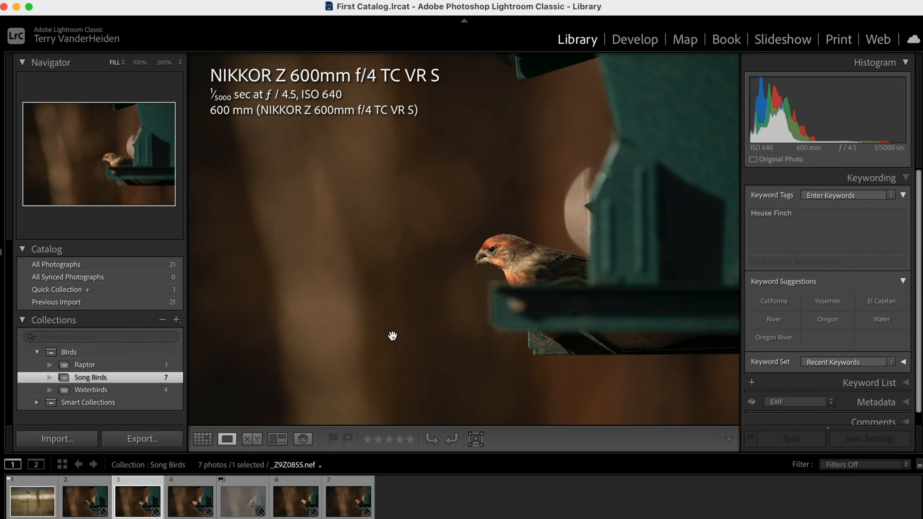
pyautogui.click(91, 503)
pyautogui.click(118, 501)
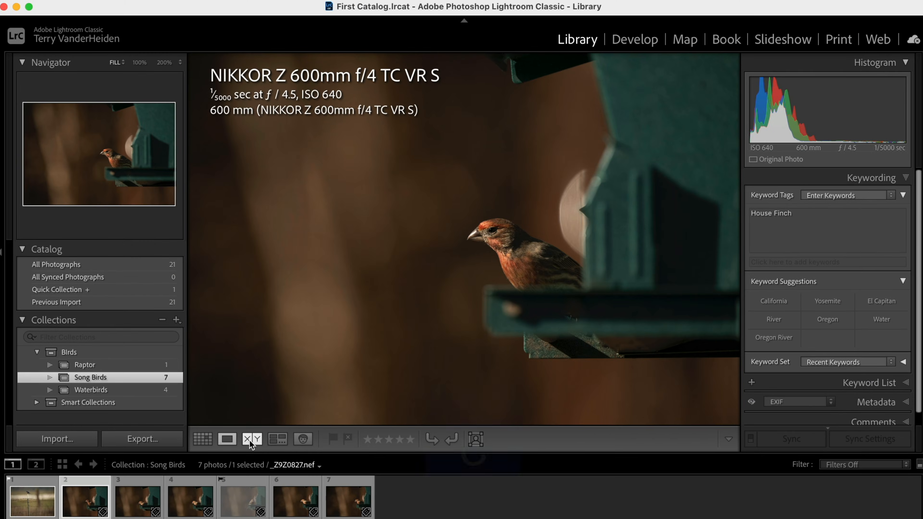
pyautogui.press('c')
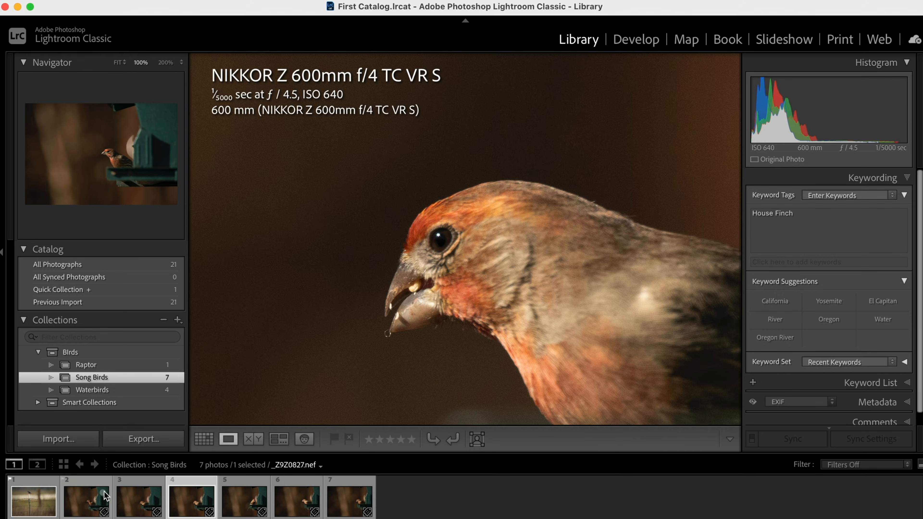
pyautogui.click(95, 499)
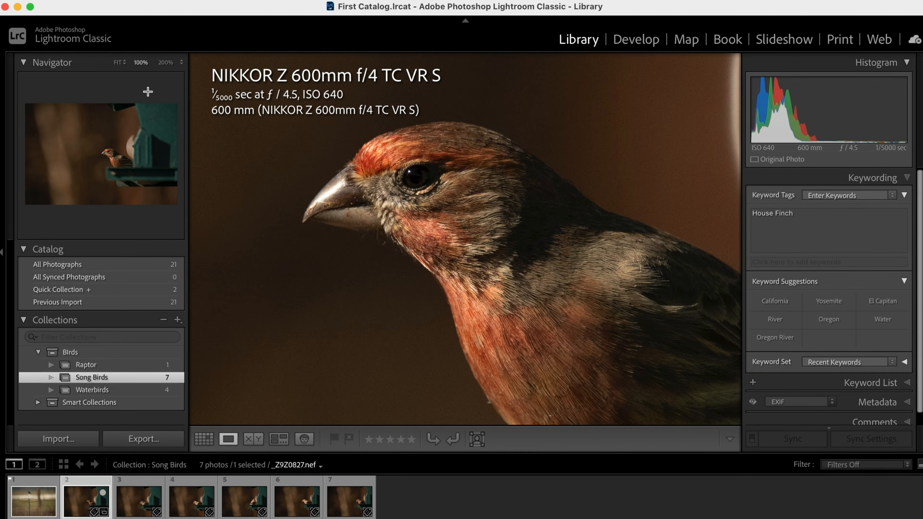
pyautogui.click(121, 64)
pyautogui.click(122, 63)
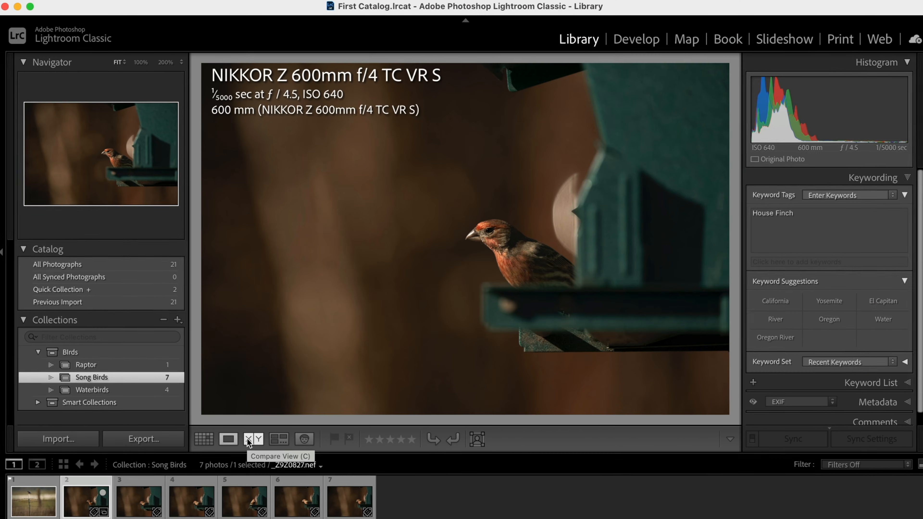
pyautogui.press('c')
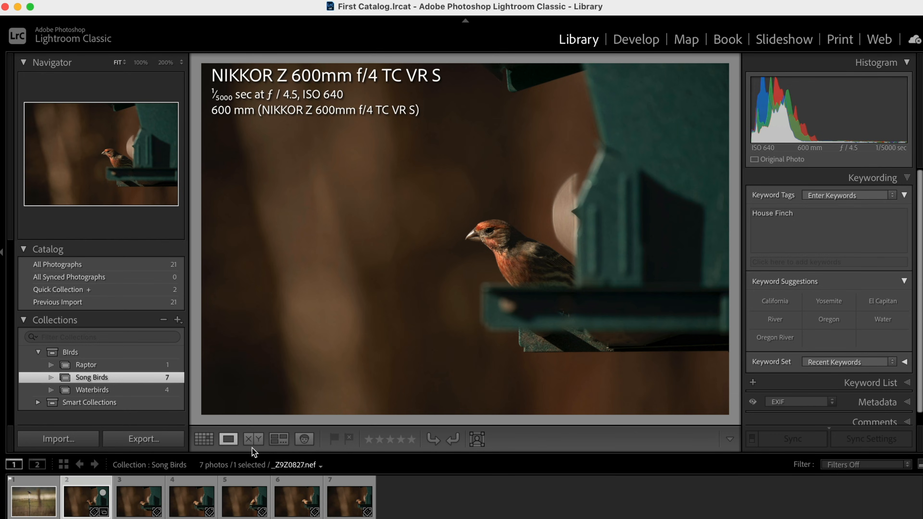
# - Compare the second and third photos side by side, zooming to 100% to inspect details and stepping through candidate photos
pyautogui.keyDown('super'); pyautogui.click(137, 506); pyautogui.keyUp('super')
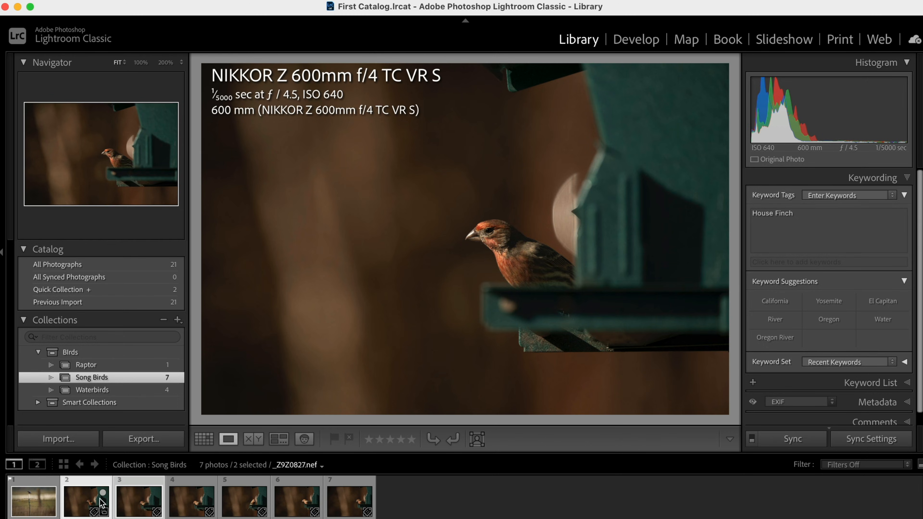
pyautogui.click(253, 438)
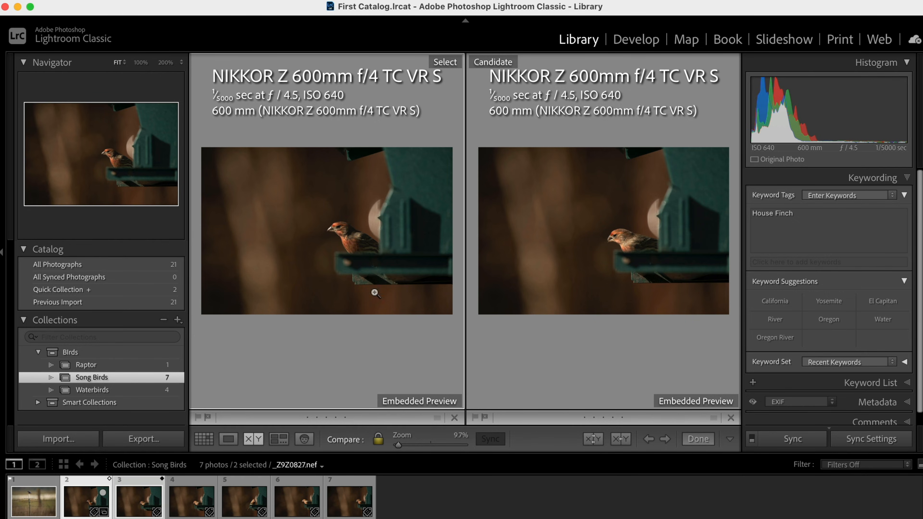
pyautogui.click(334, 229)
pyautogui.moveTo(335, 229); pyautogui.dragTo(291, 221)
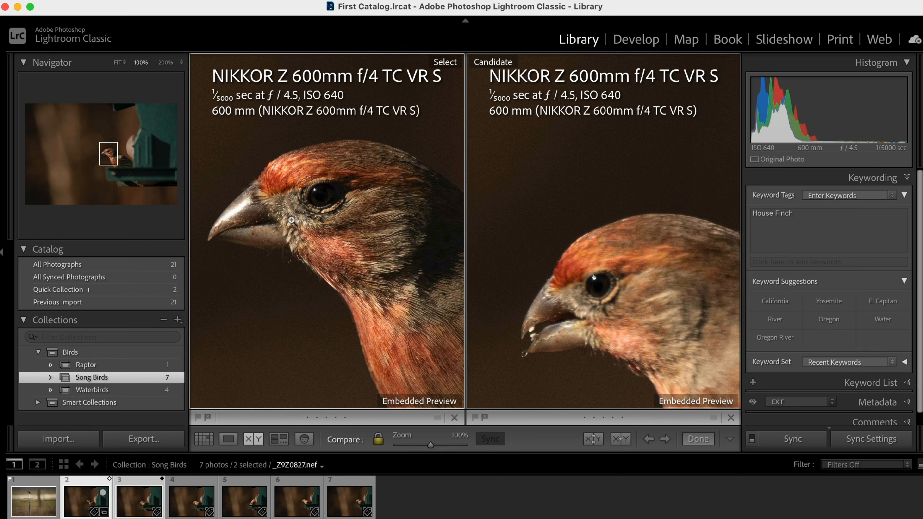
pyautogui.click(291, 220)
pyautogui.click(346, 229)
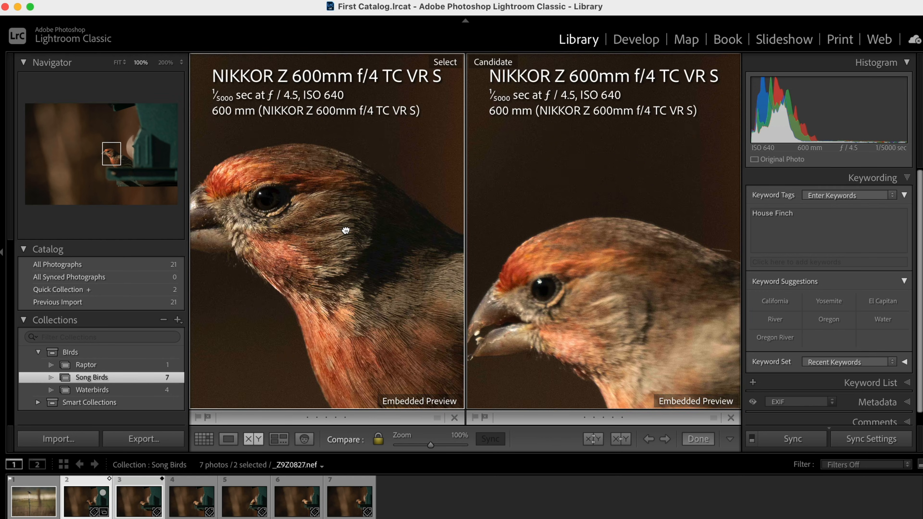
pyautogui.moveTo(346, 230); pyautogui.dragTo(360, 234)
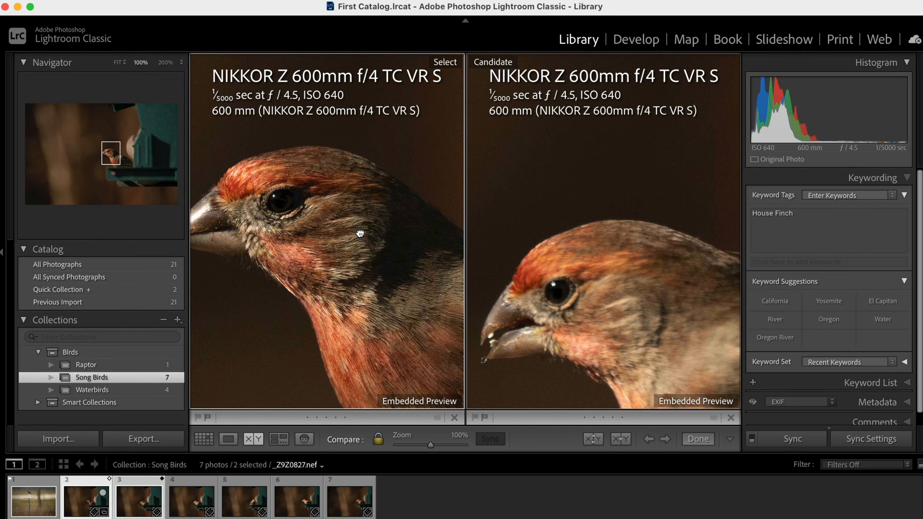
pyautogui.click(360, 233)
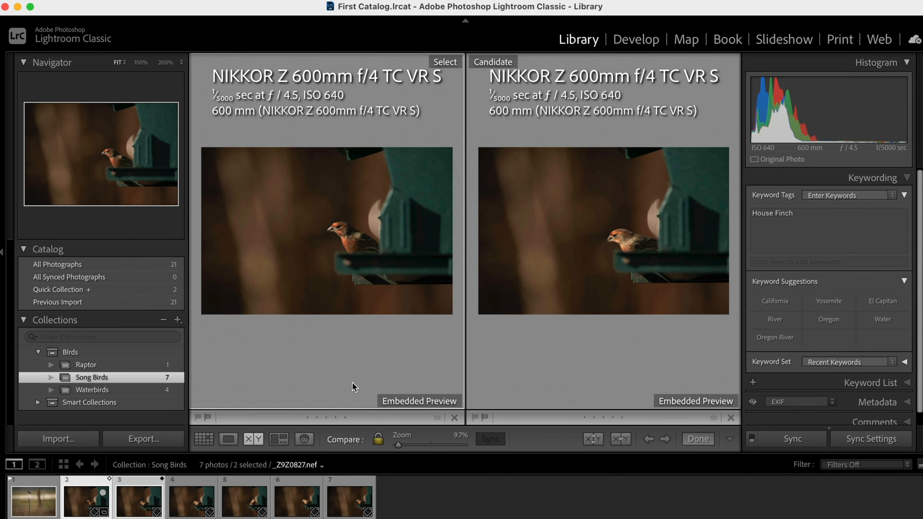
pyautogui.click(664, 439)
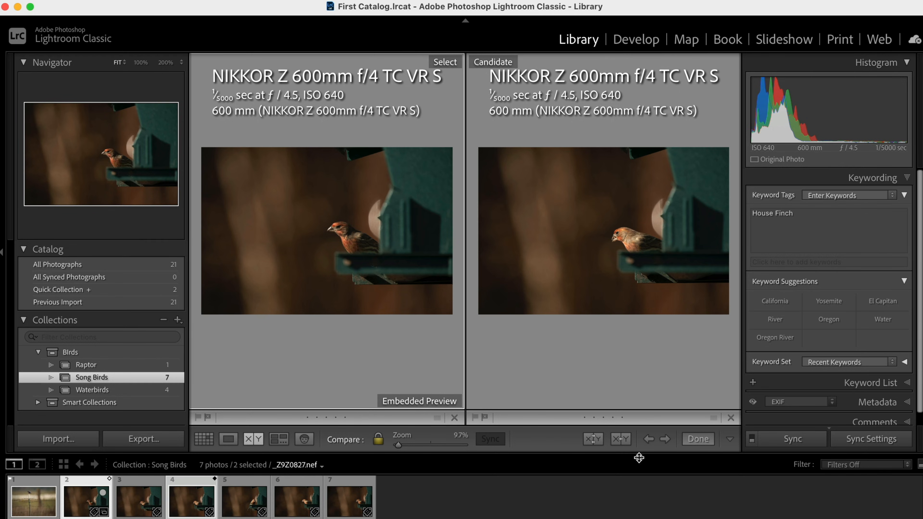
pyautogui.click(645, 441)
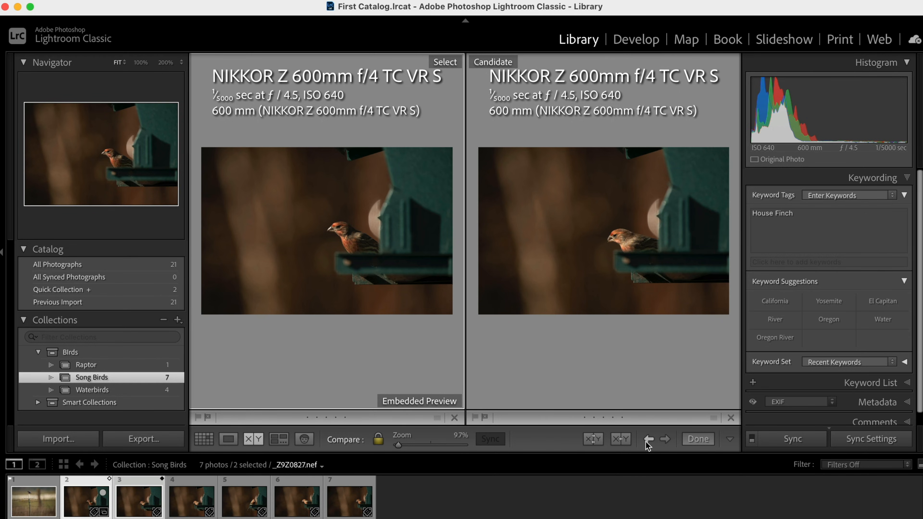
# - Compare the next candidate photo at 35.1% zoom with zoom locked, then swap the select and candidate photos
pyautogui.click(666, 438)
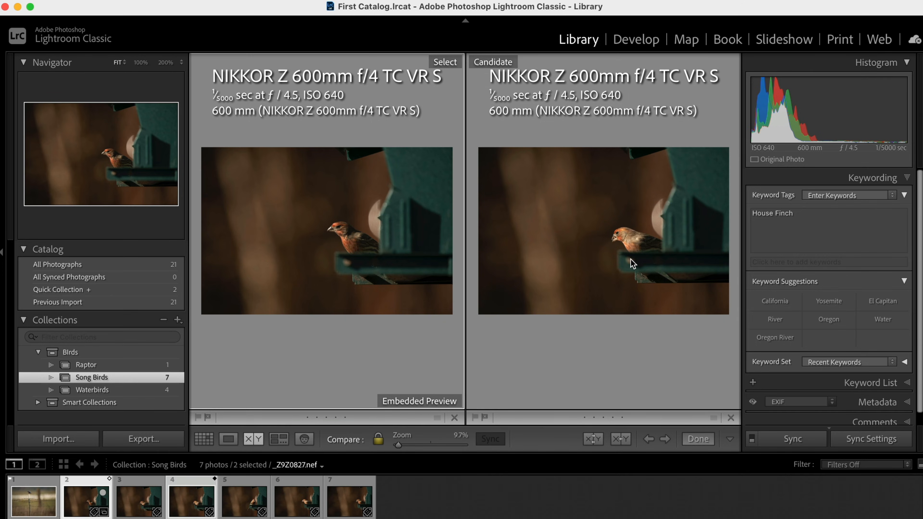
pyautogui.moveTo(399, 445); pyautogui.dragTo(406, 446)
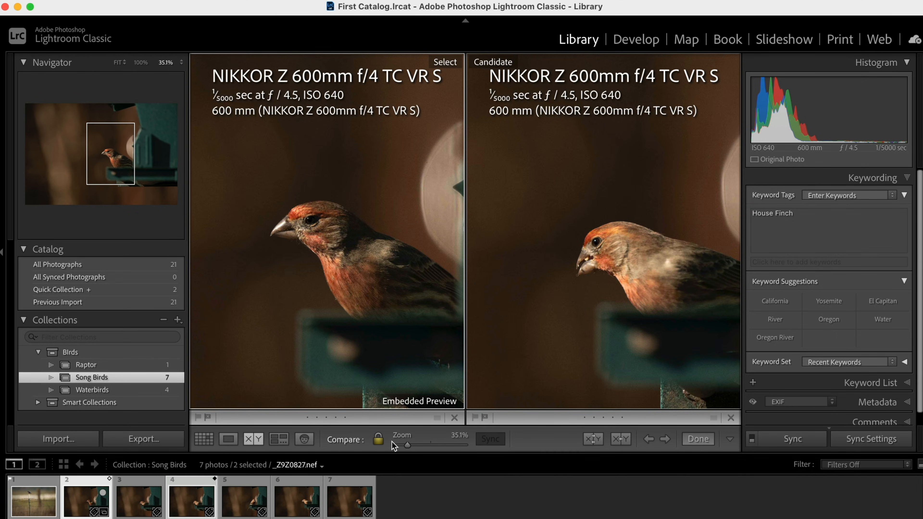
pyautogui.click(377, 439)
pyautogui.moveTo(619, 346); pyautogui.dragTo(595, 318)
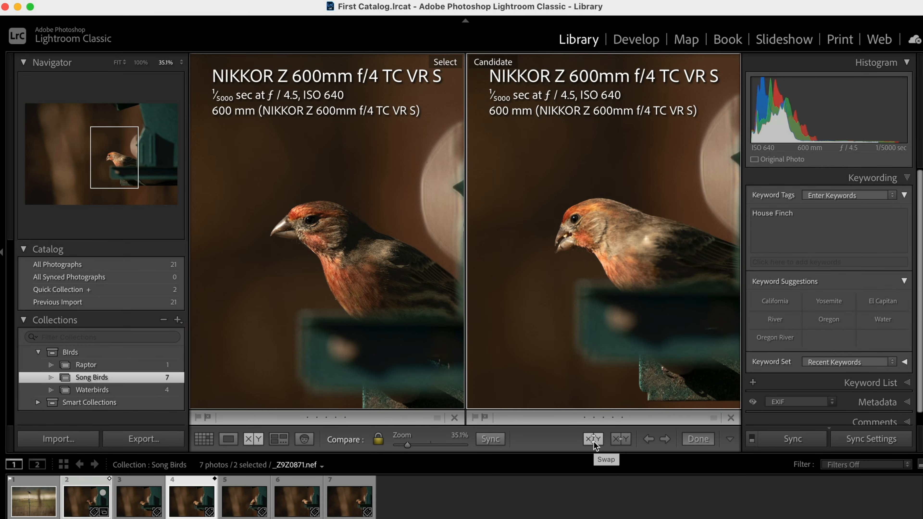
pyautogui.click(593, 440)
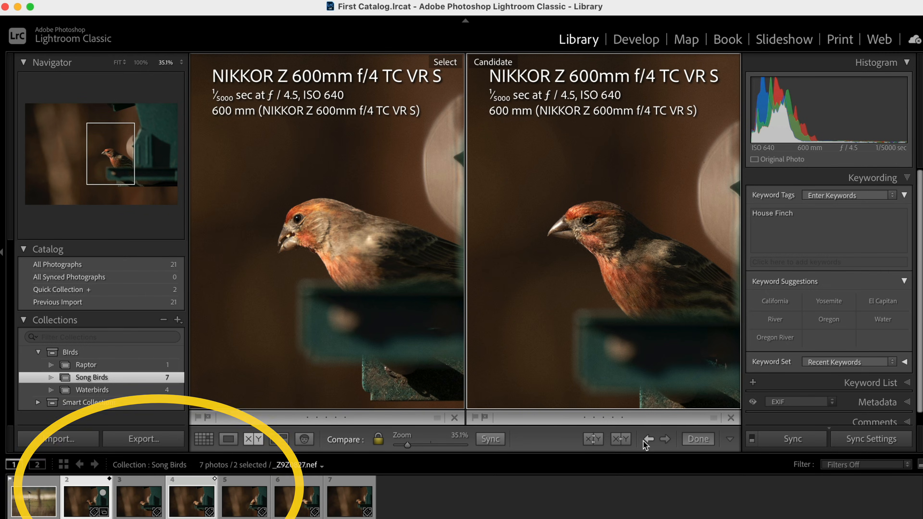
# - Step through the remaining candidate photos, zooming to 73.2% and panning to inspect each bird's details
pyautogui.click(666, 439)
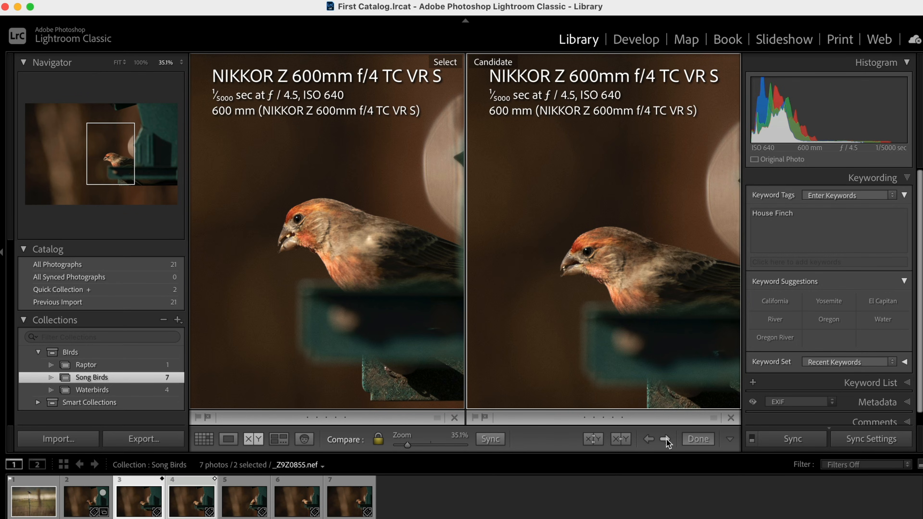
pyautogui.click(667, 440)
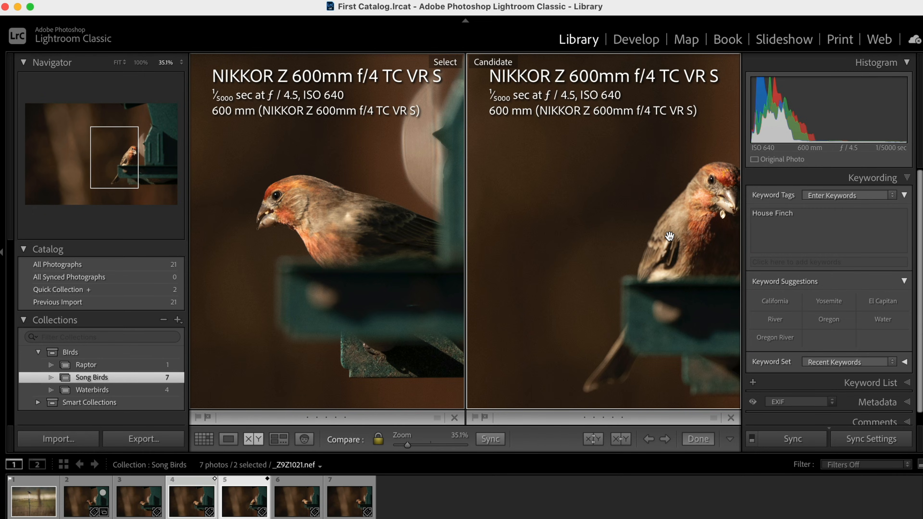
pyautogui.moveTo(669, 236); pyautogui.dragTo(638, 237)
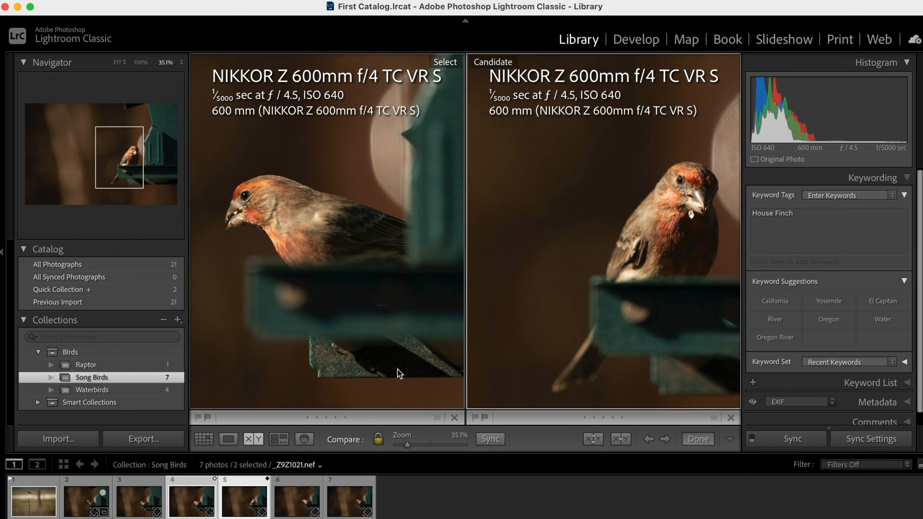
pyautogui.click(667, 439)
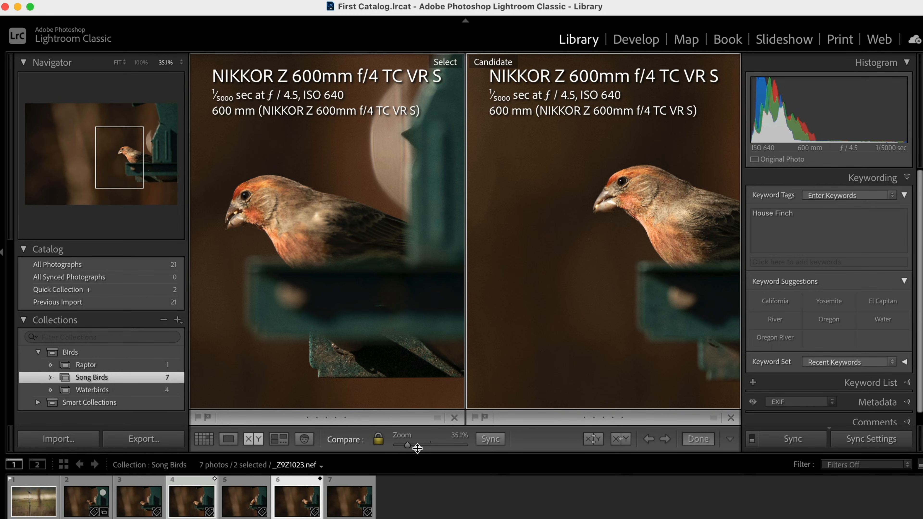
pyautogui.moveTo(409, 446); pyautogui.dragTo(420, 446)
pyautogui.moveTo(339, 278); pyautogui.dragTo(420, 332)
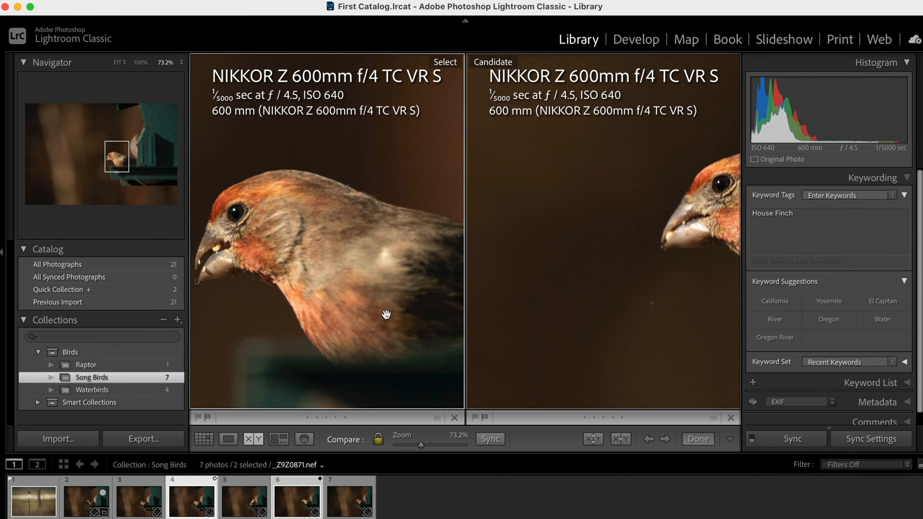
pyautogui.click(346, 278)
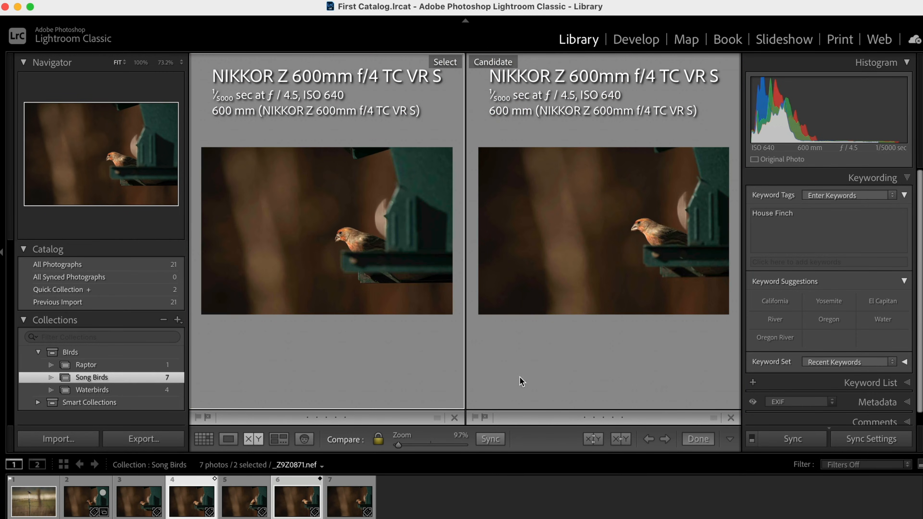
pyautogui.click(670, 438)
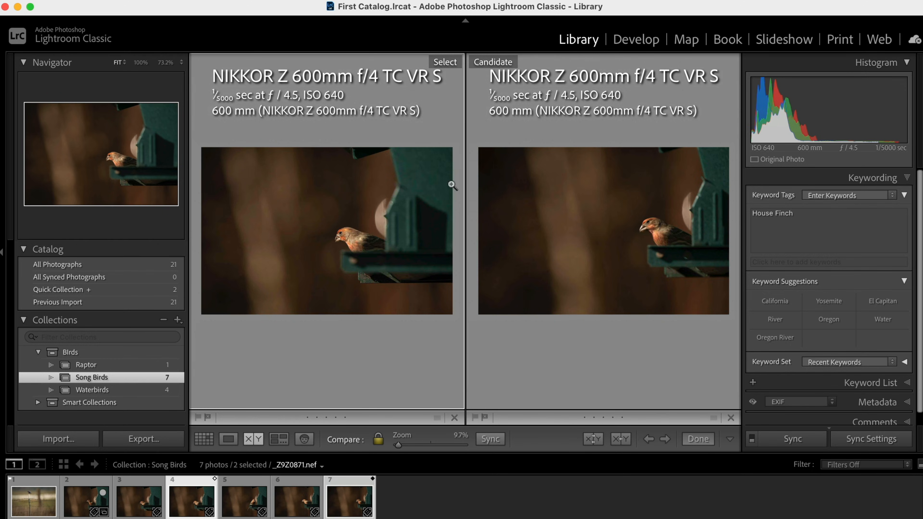
pyautogui.click(368, 235)
pyautogui.moveTo(319, 252); pyautogui.dragTo(233, 249)
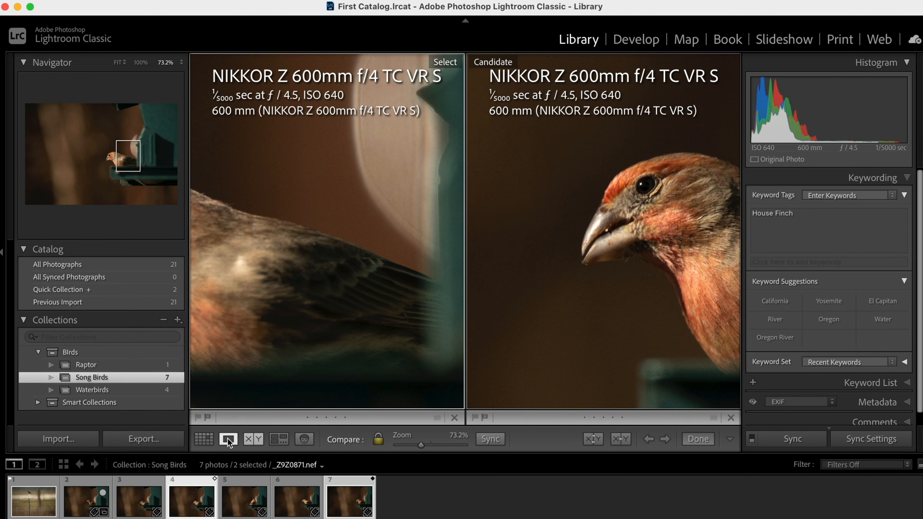
# - Return to Grid view and give the seventh Song Birds photo a Red color label
pyautogui.click(198, 437)
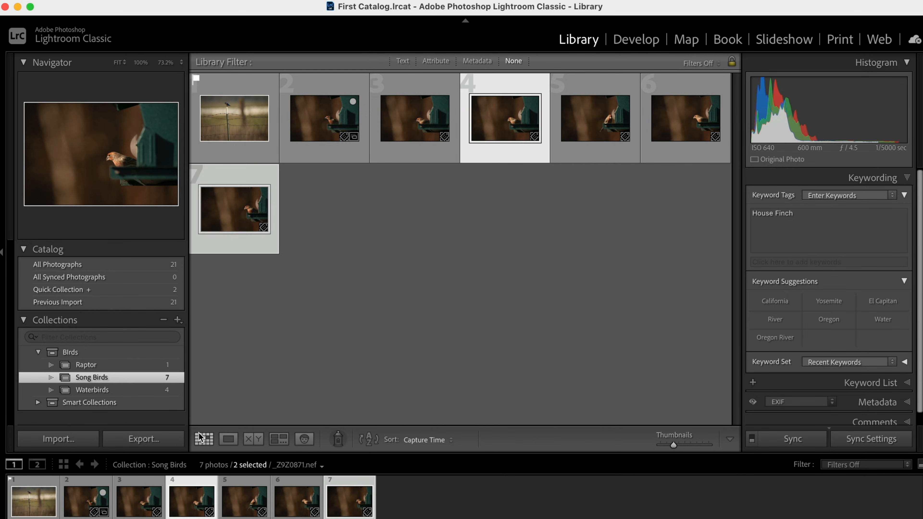
pyautogui.click(371, 347)
pyautogui.click(204, 188)
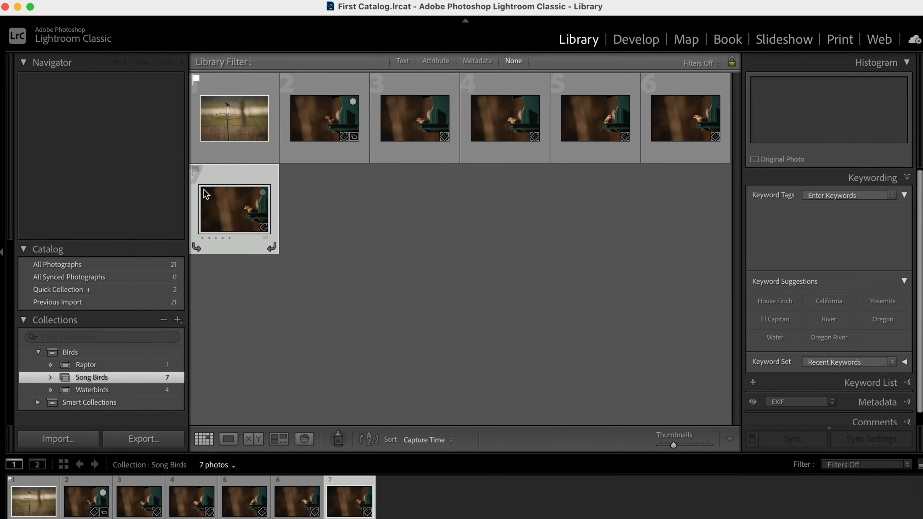
pyautogui.rightClick(246, 210)
pyautogui.moveTo(325, 268)
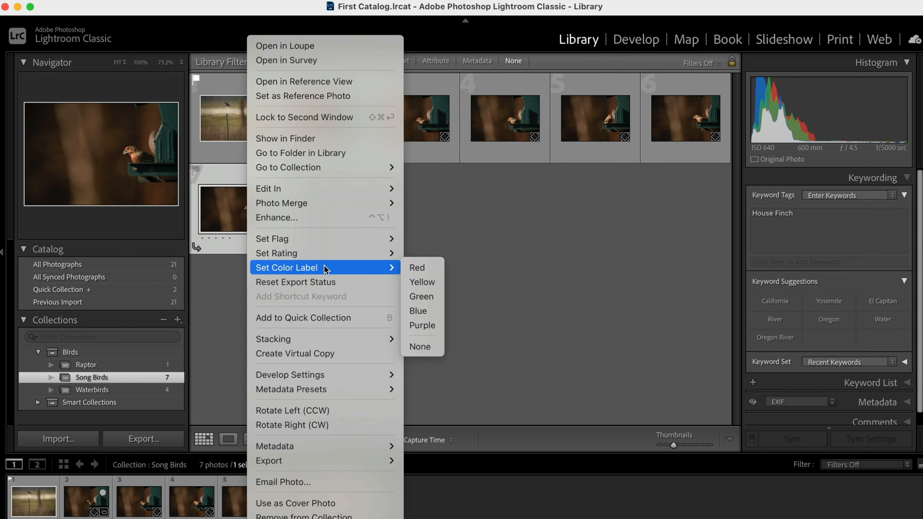
pyautogui.click(417, 268)
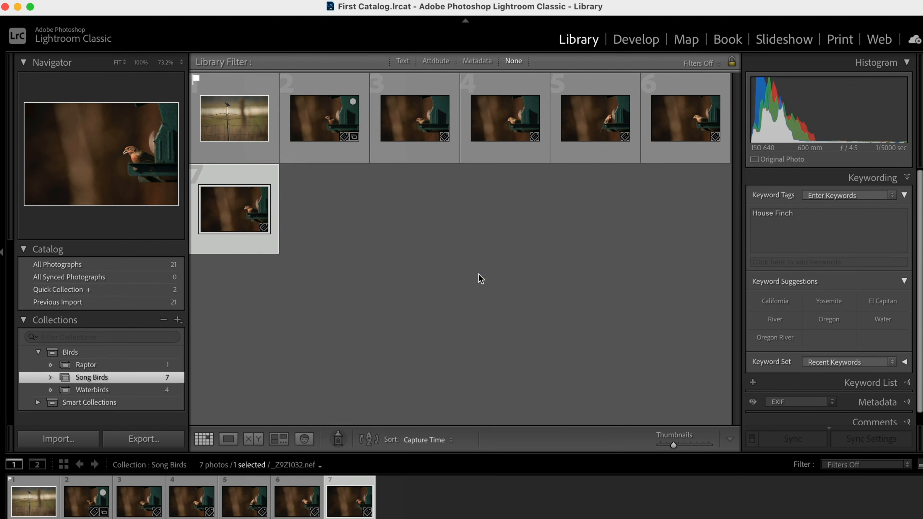
pyautogui.click(513, 283)
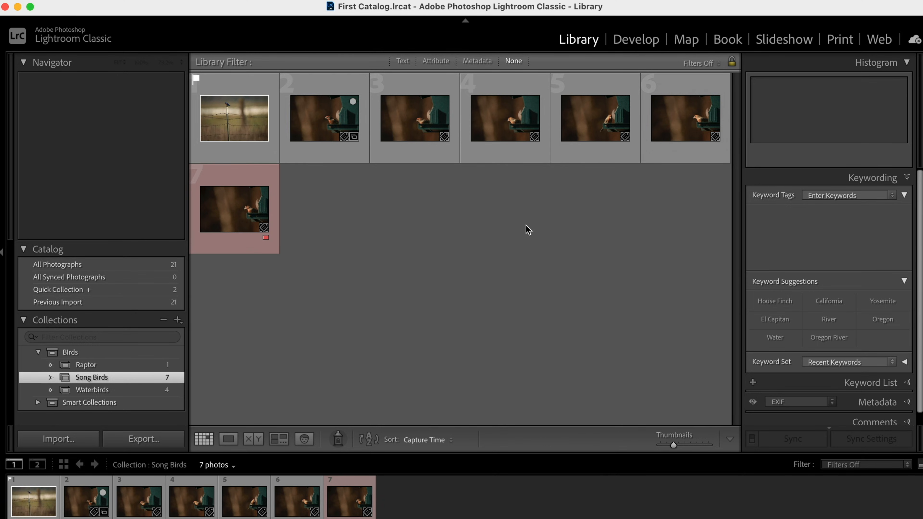
# - Flag the second photo as a pick and the third photo as rejected
pyautogui.moveTo(32, 398)
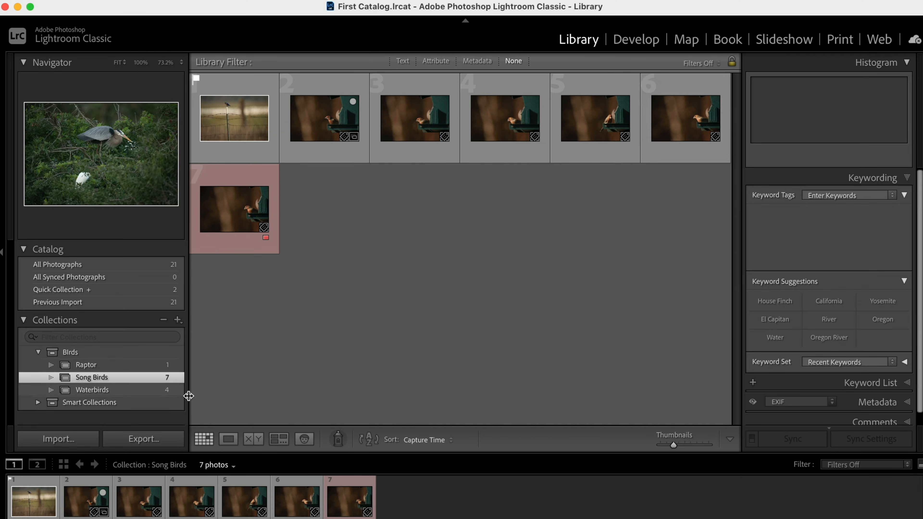
pyautogui.click(333, 128)
pyautogui.press('p')
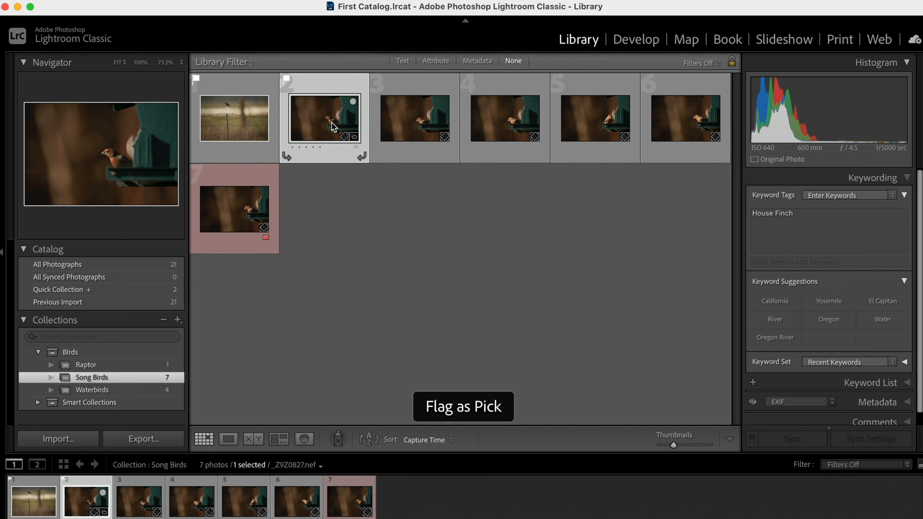
pyautogui.click(435, 135)
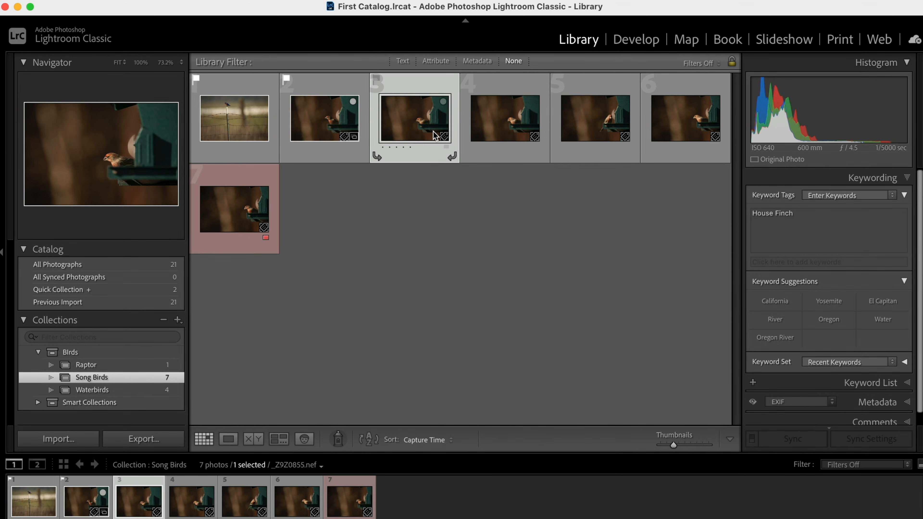
pyautogui.press('x')
pyautogui.click(554, 210)
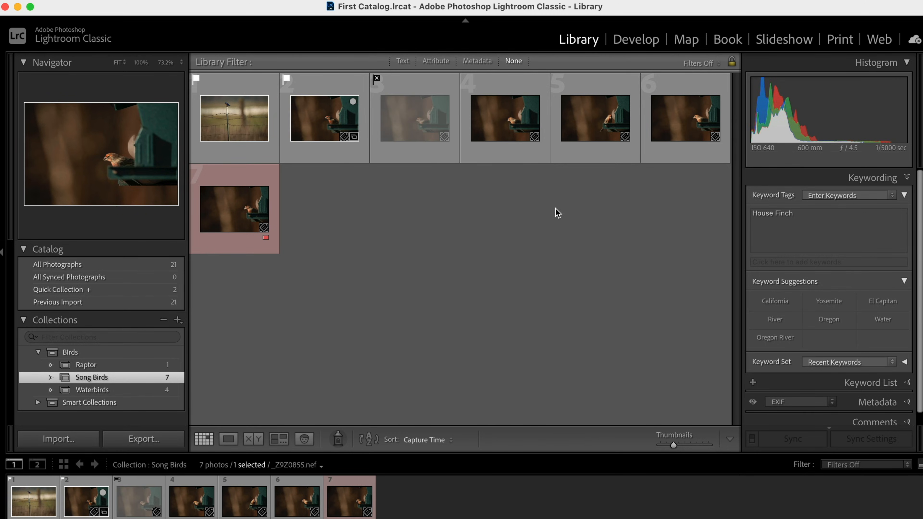
pyautogui.click(510, 136)
pyautogui.click(610, 127)
pyautogui.click(660, 152)
pyautogui.press('Right')
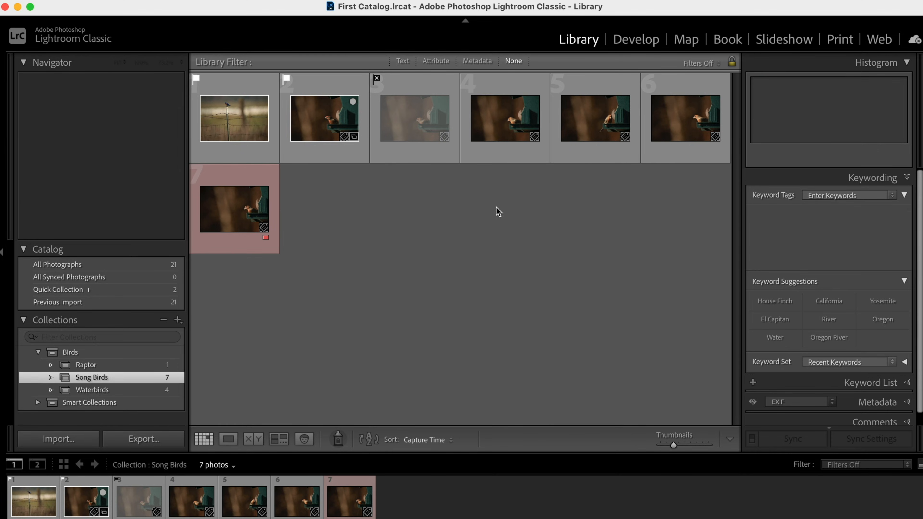
# - Flag the seventh photo as a pick
pyautogui.click(224, 210)
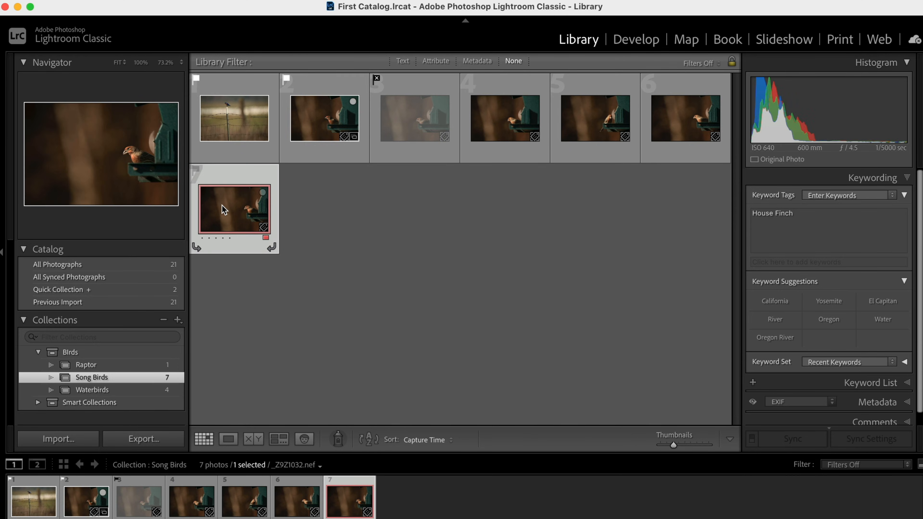
pyautogui.press('p')
pyautogui.click(316, 212)
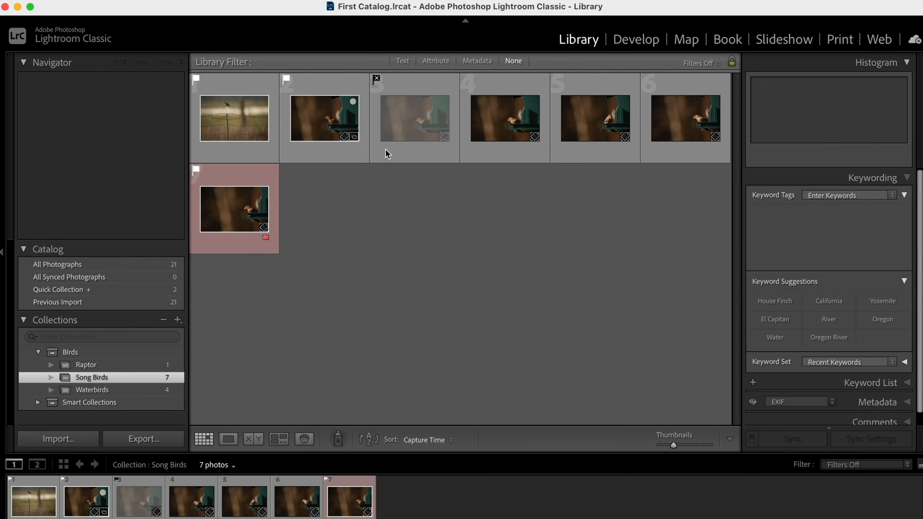